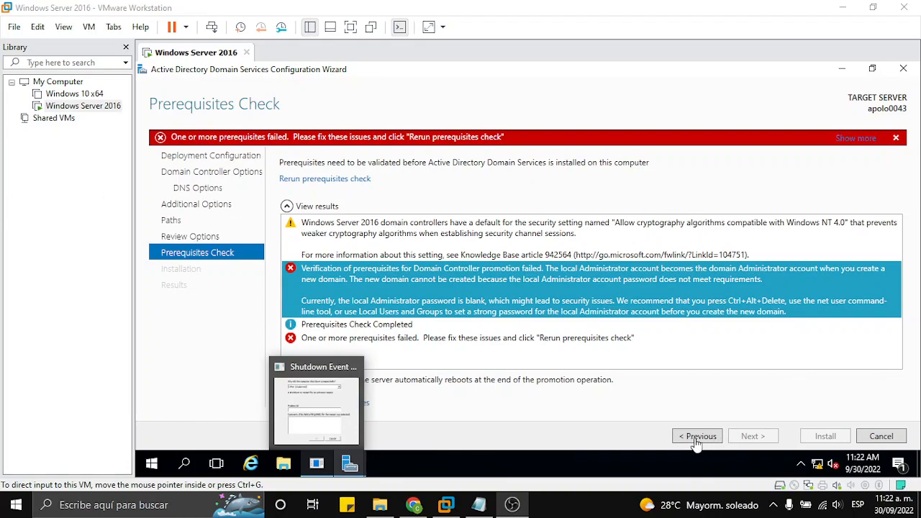
Go back to the wizard's Paths page and proceed forward through Review Options to repeat the prerequisites check
click(699, 339)
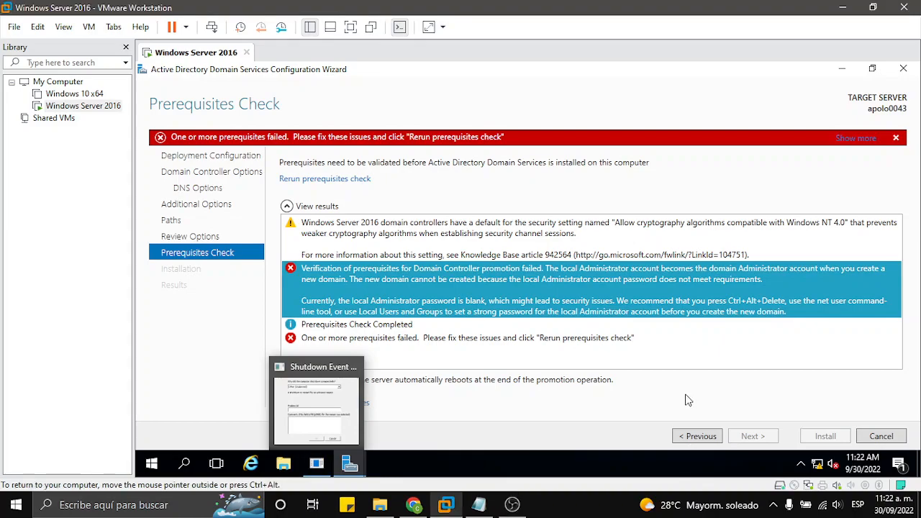
click(699, 436)
click(699, 436)
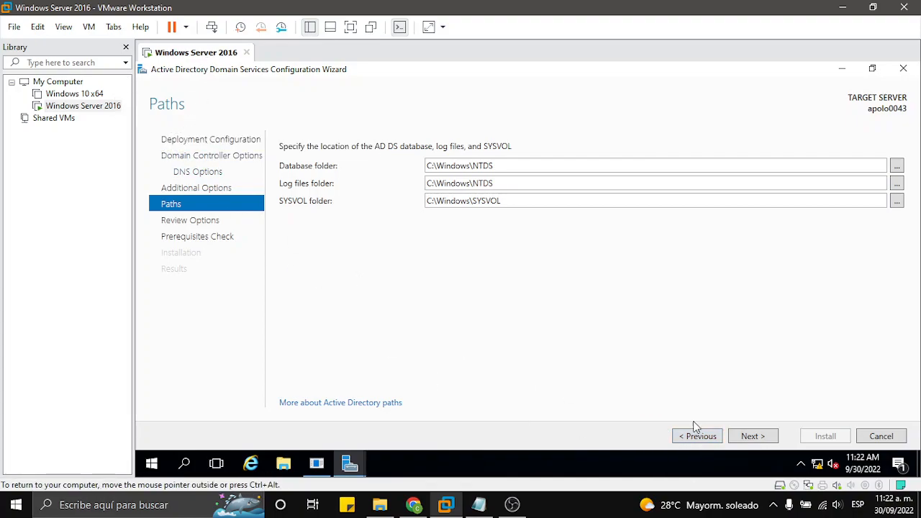
click(745, 436)
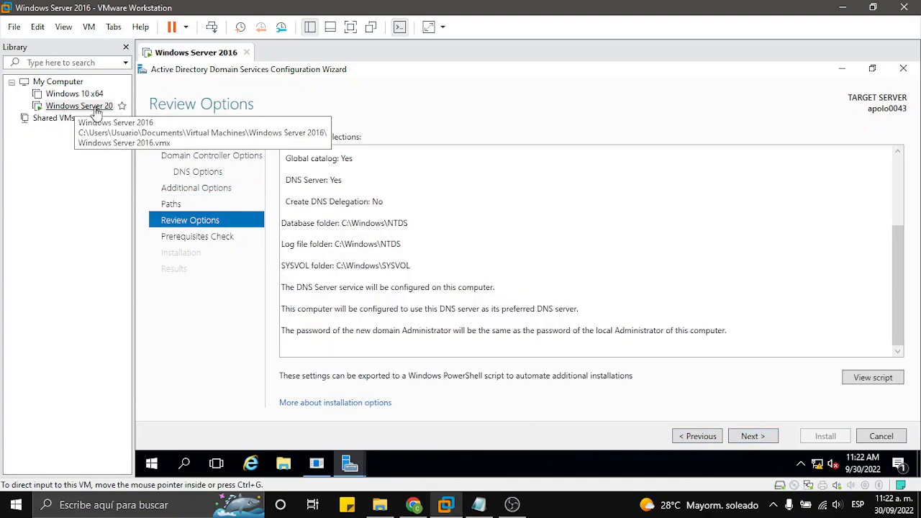
click(760, 437)
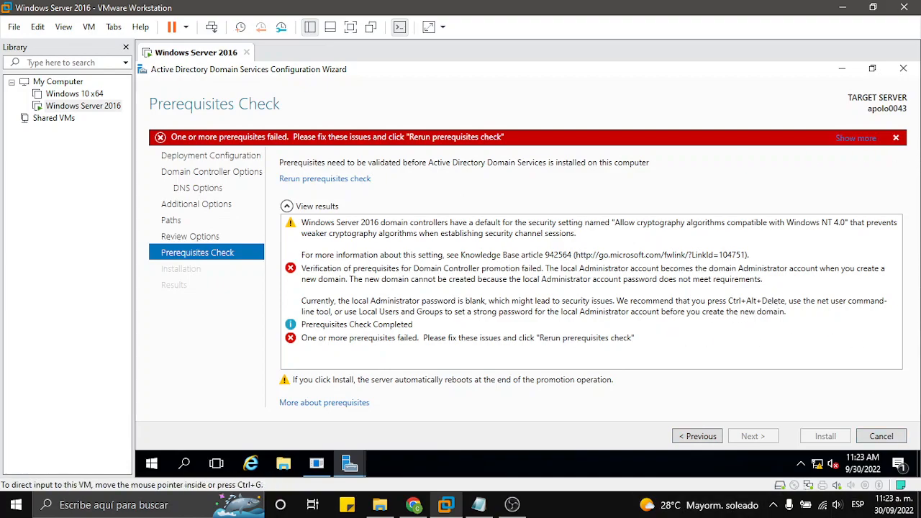
Close the Active Directory Domain Services Configuration Wizard and confirm its cancellation
click(513, 504)
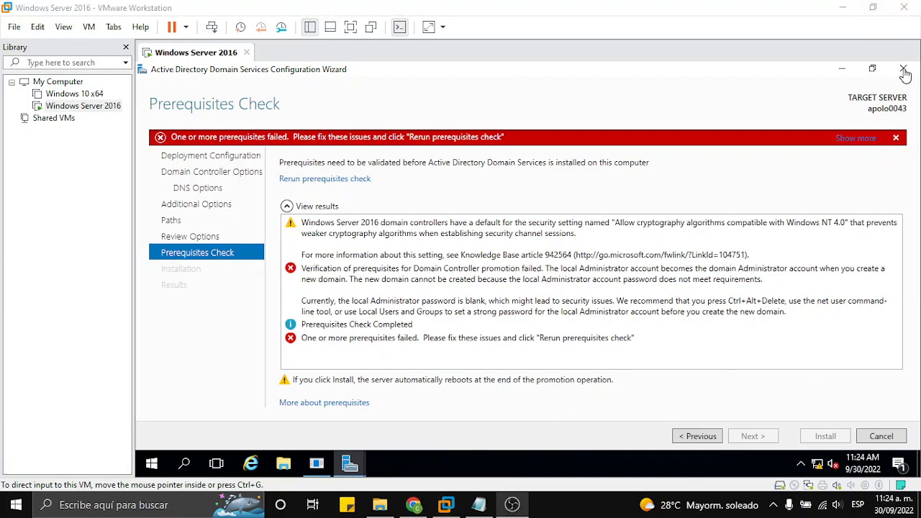
click(792, 108)
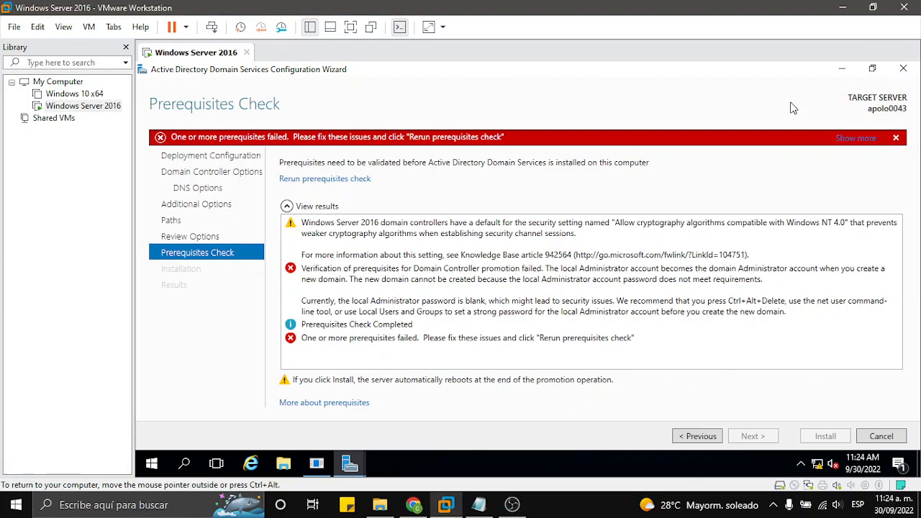
click(903, 70)
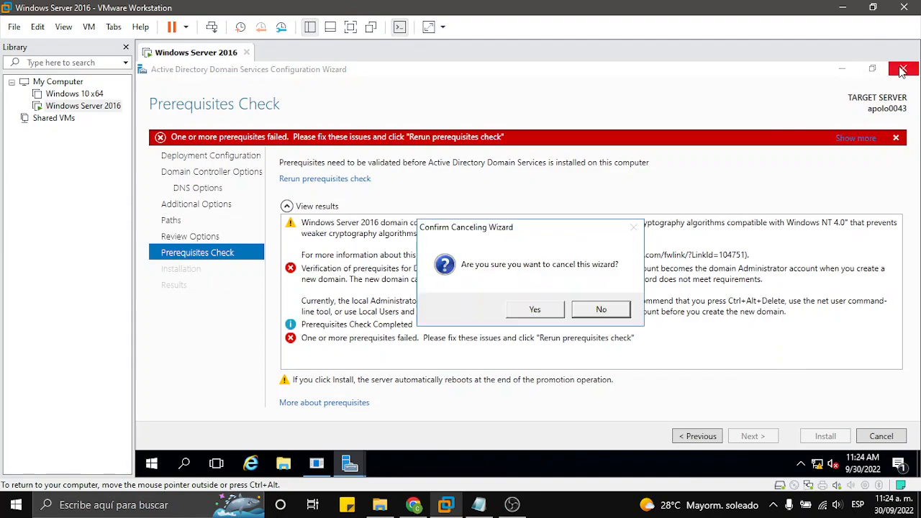
click(535, 310)
Open Computer Management from Server Manager
click(856, 99)
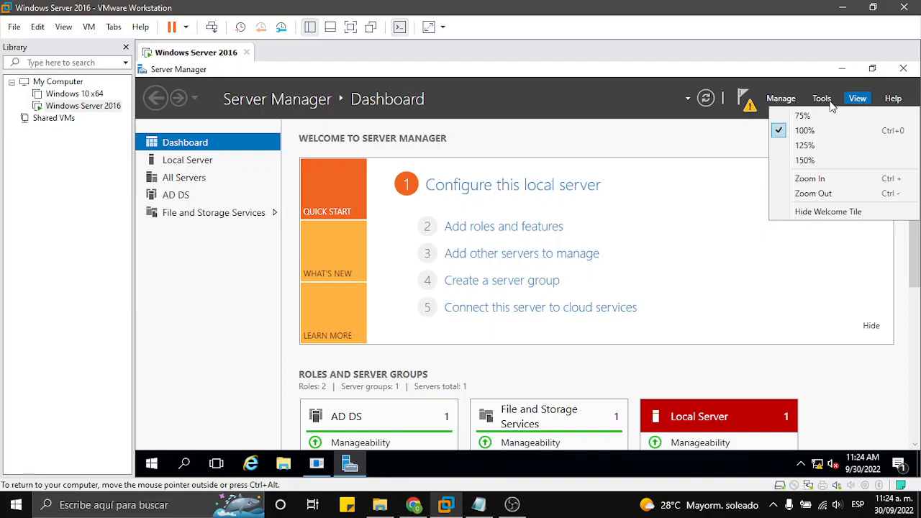
mouse_move(815, 106)
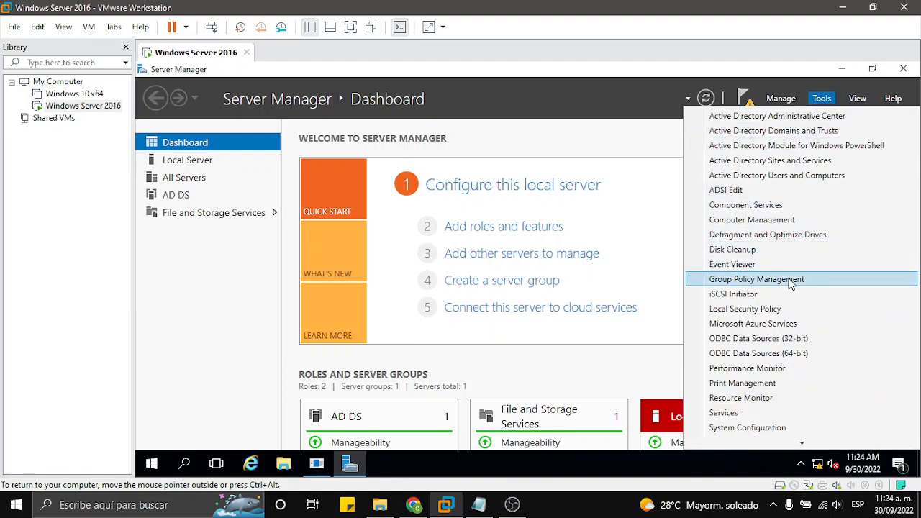
click(771, 220)
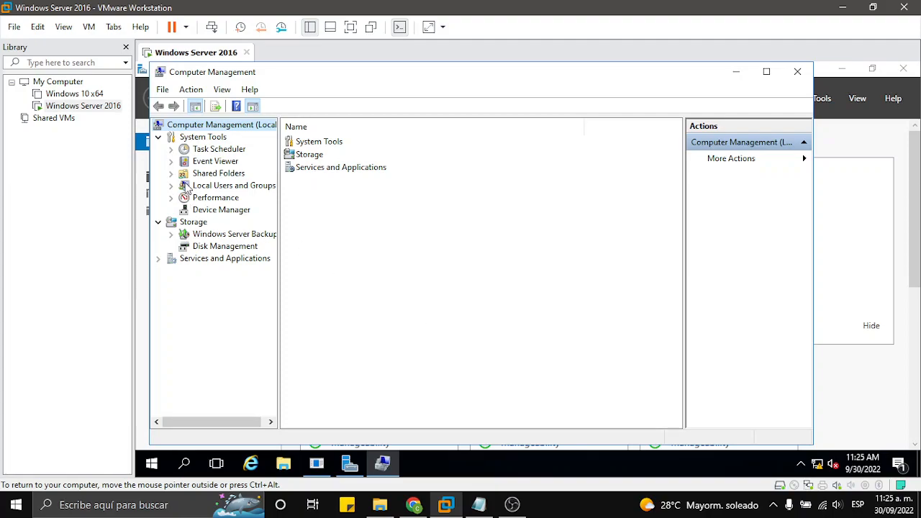
Open the Users folder of Local Users and Groups and view the Administrator account's general properties
click(210, 187)
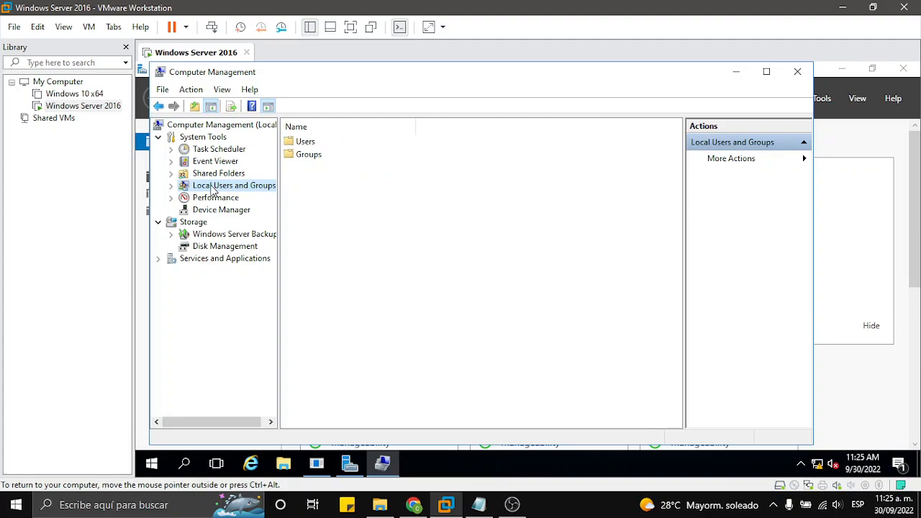
double_click(315, 144)
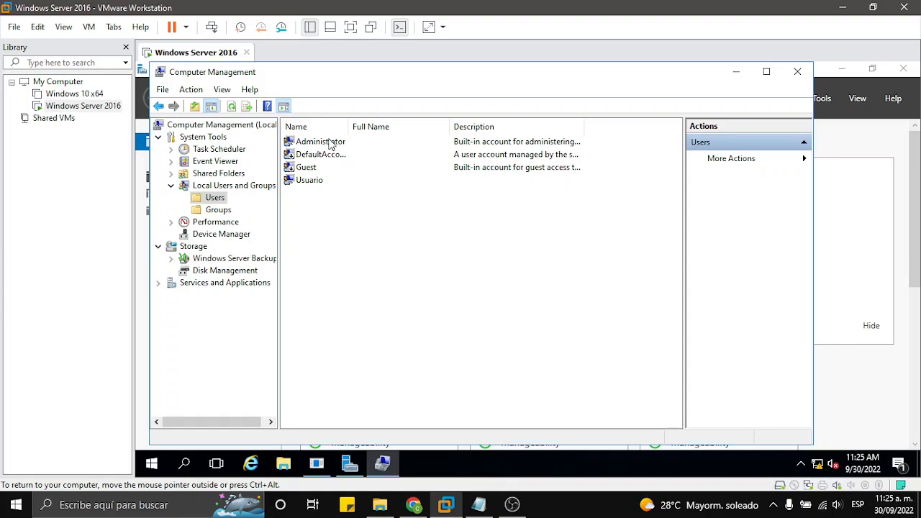
double_click(331, 143)
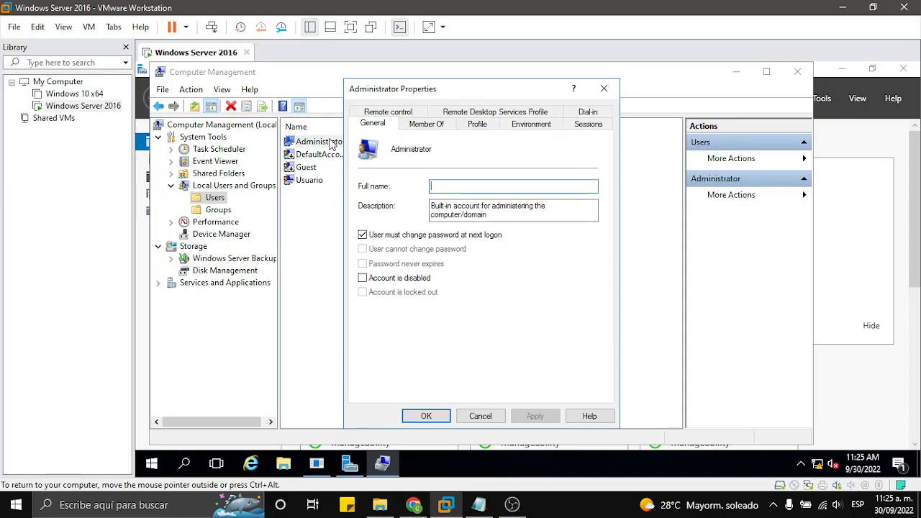
click(603, 88)
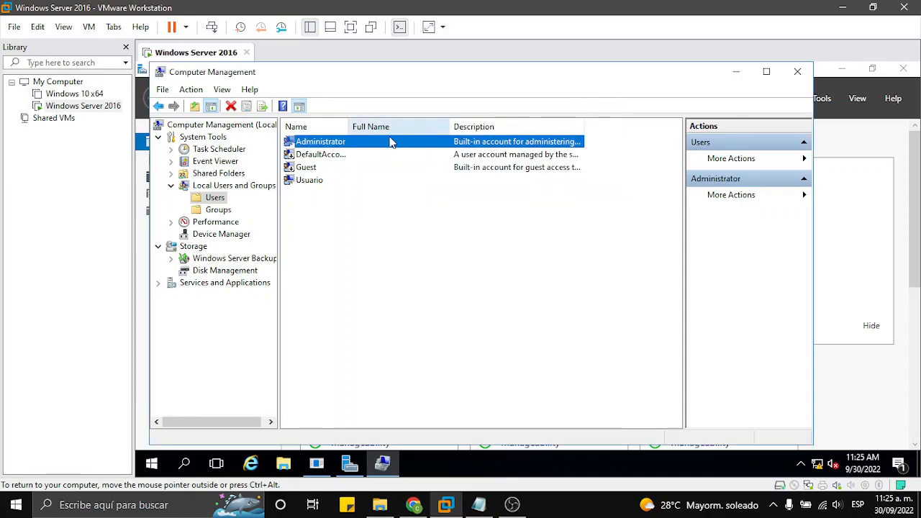
Set a password for the Administrator account, pasting it as the new password and again as its confirmation
right_click(340, 145)
click(364, 153)
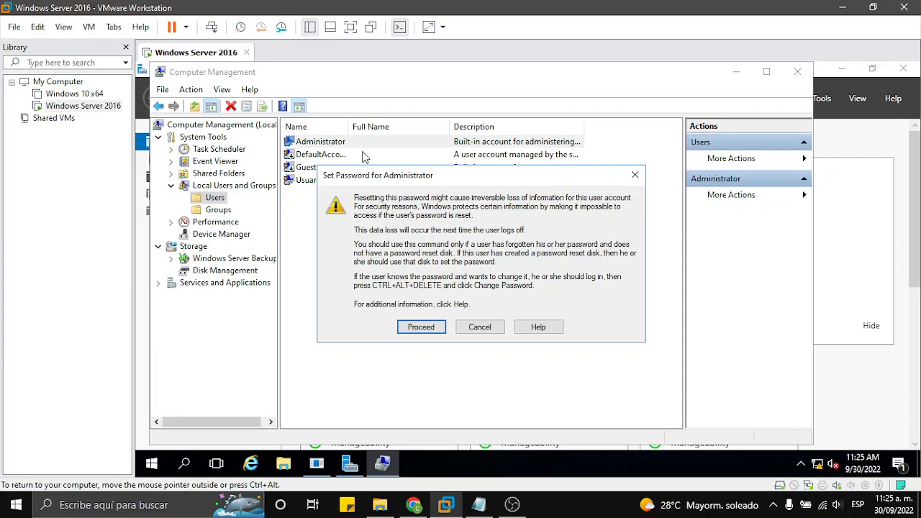
click(429, 333)
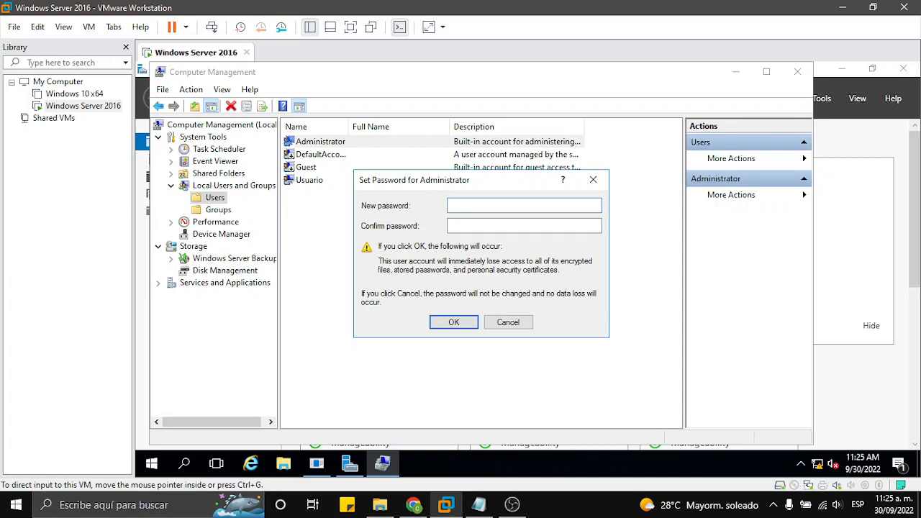
key(alt+Tab)
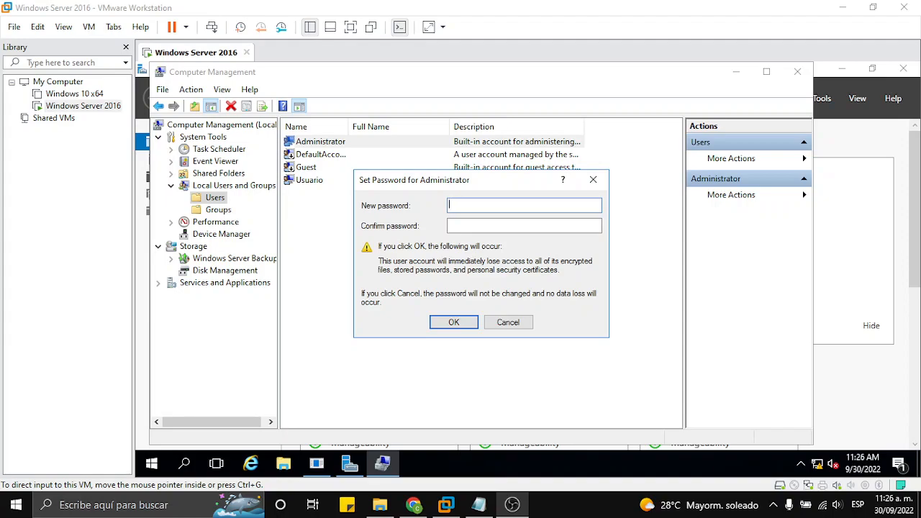
key(alt+Tab)
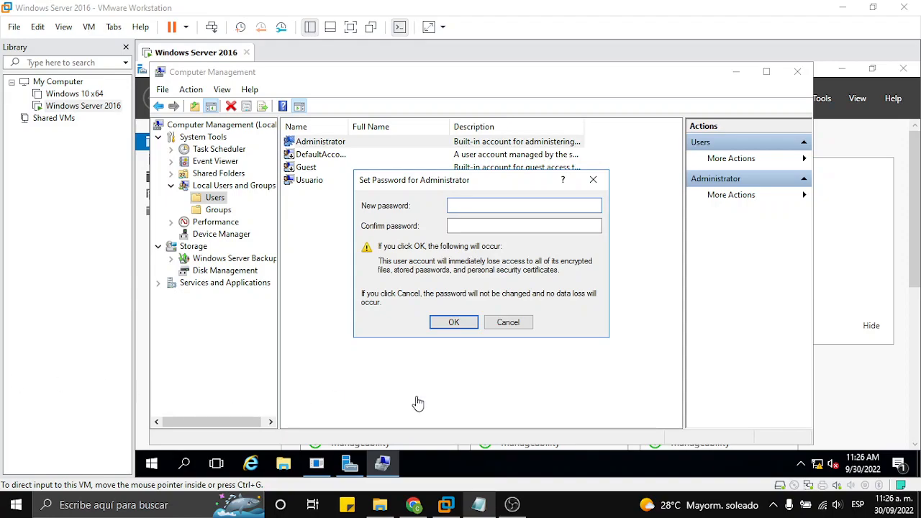
click(492, 207)
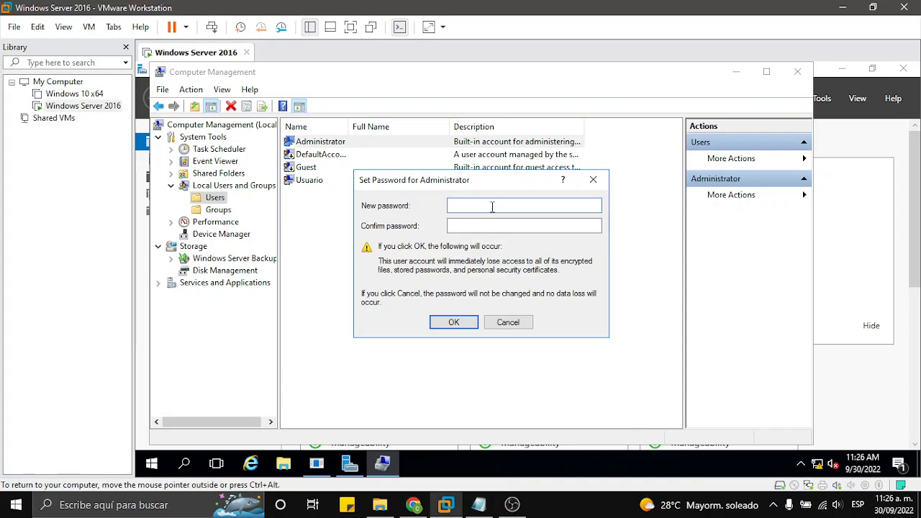
key(ctrl+v)
click(486, 229)
key(ctrl+v)
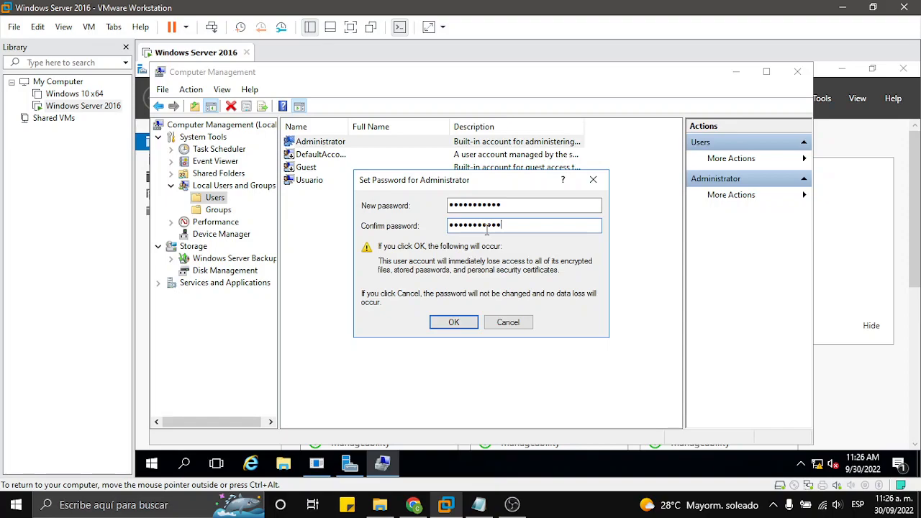
click(454, 323)
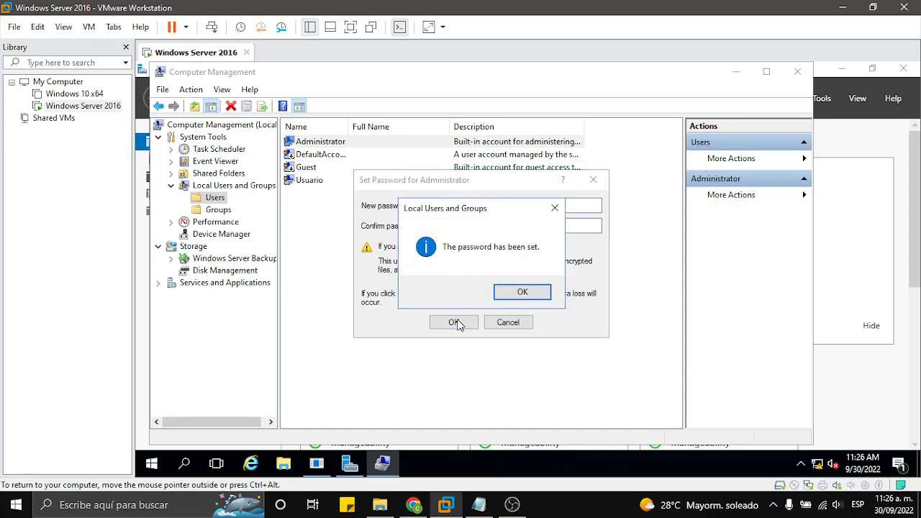
click(524, 291)
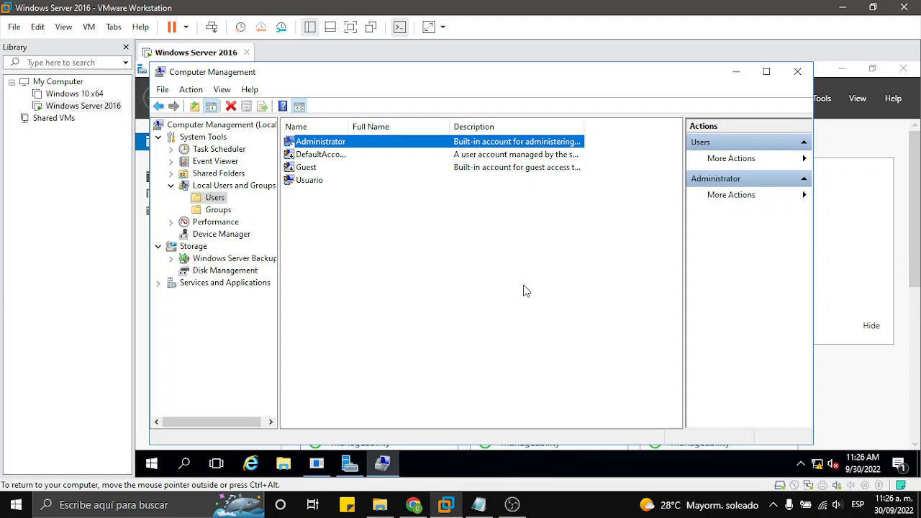
Enable "Password never expires" in the Administrator account's properties and apply the change
right_click(367, 143)
click(413, 221)
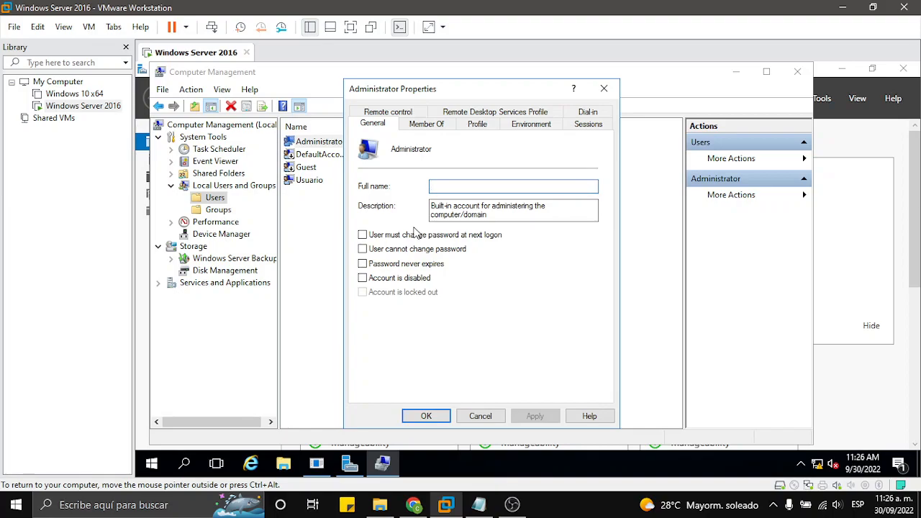
click(363, 265)
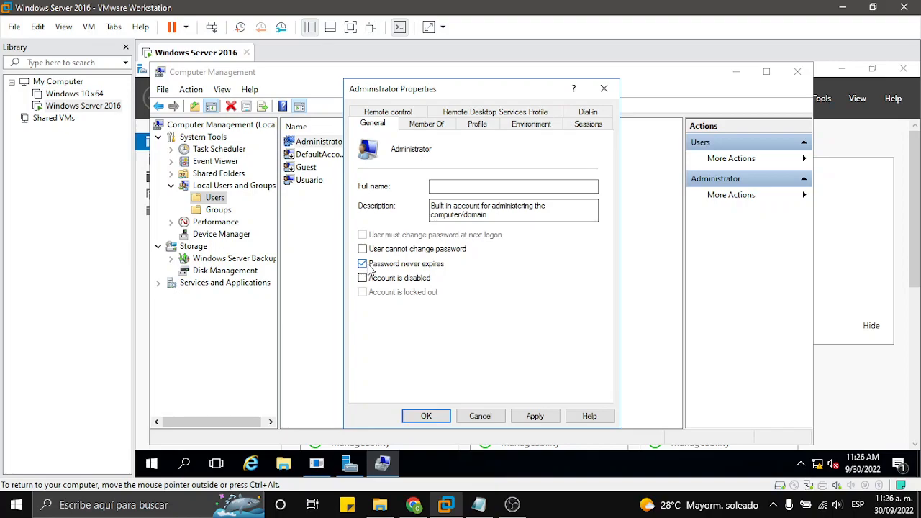
click(534, 417)
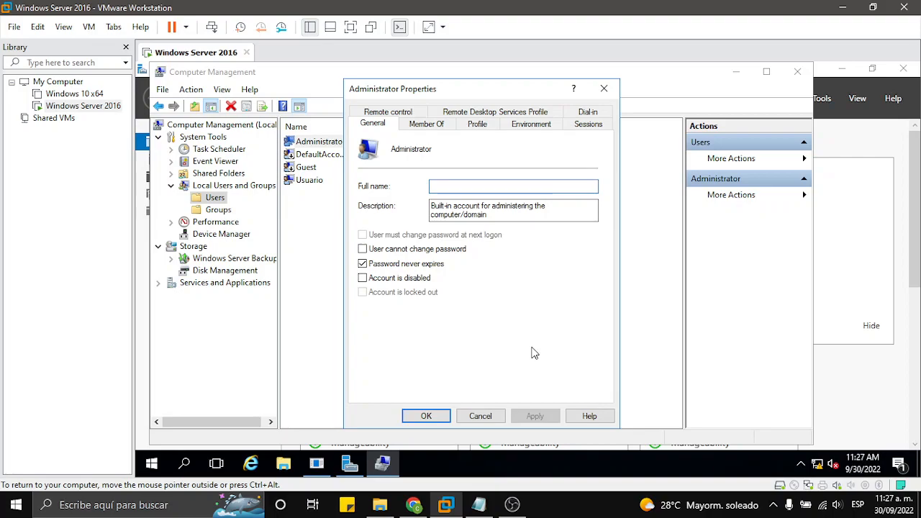
click(426, 418)
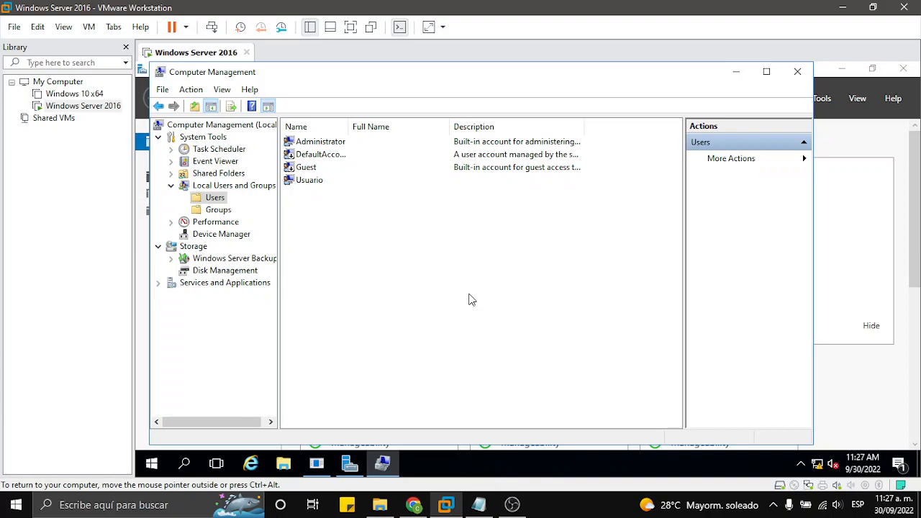
Close Computer Management and start promoting this server to a domain controller
click(805, 71)
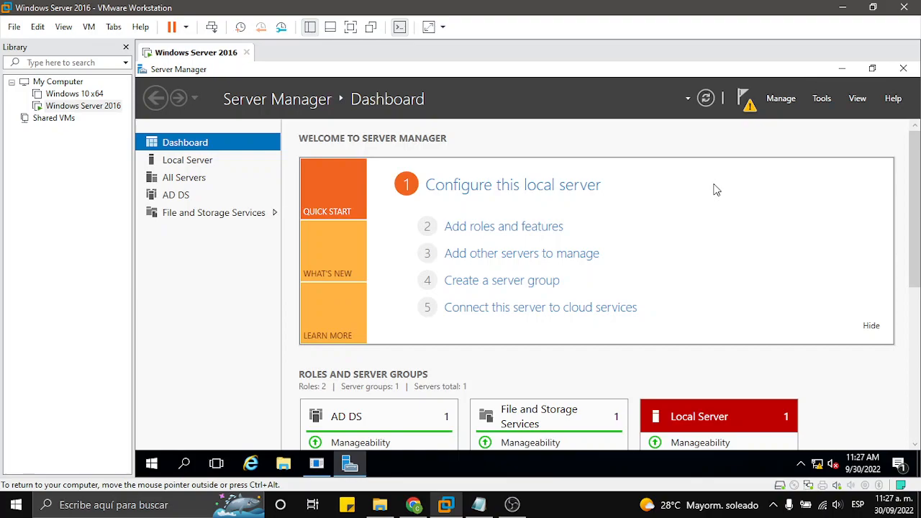
click(787, 99)
click(747, 100)
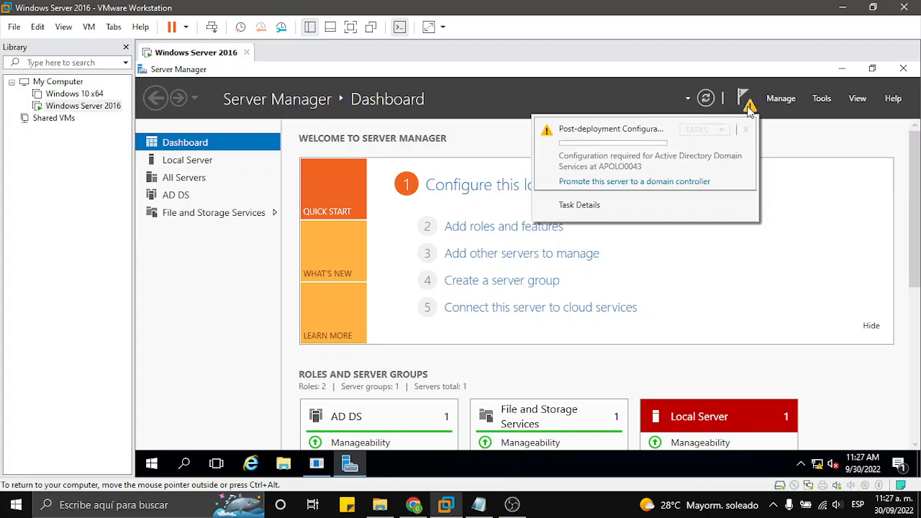
click(660, 182)
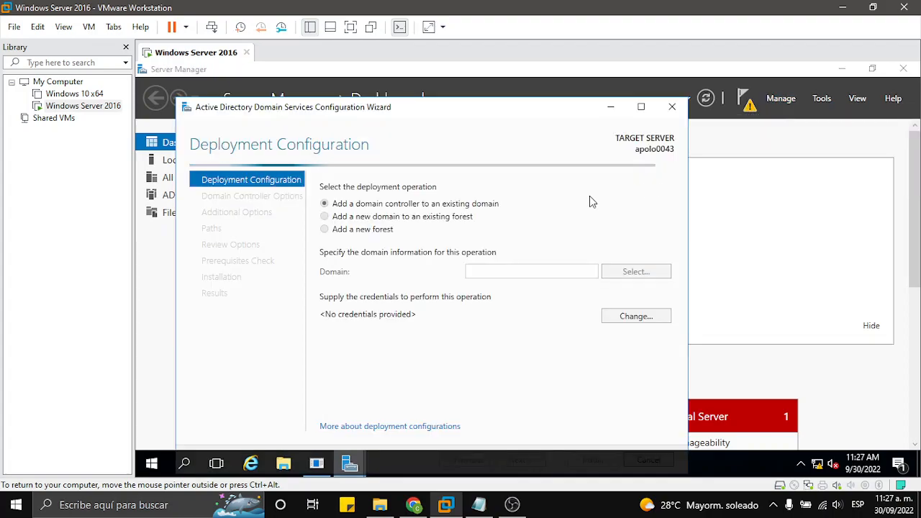
Choose "Add a new forest" as the deployment operation and open the root domain name for editing
click(324, 229)
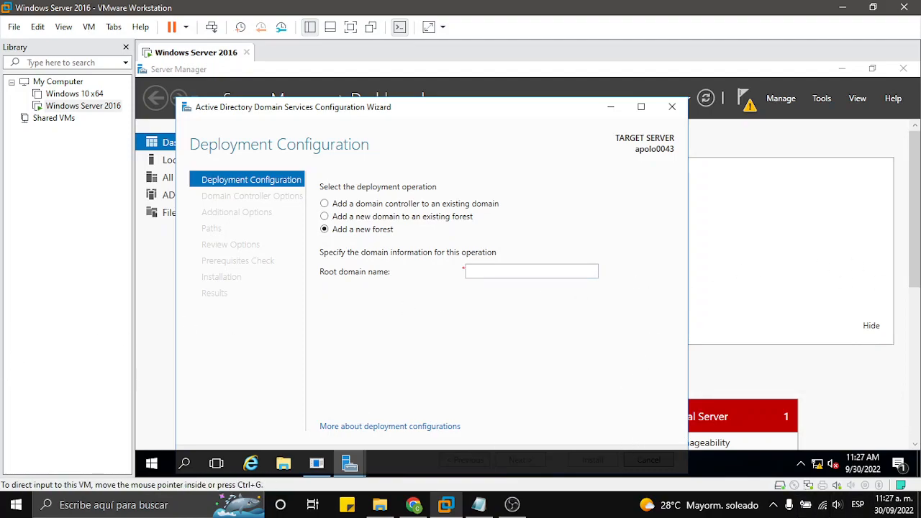
key(alt+Tab)
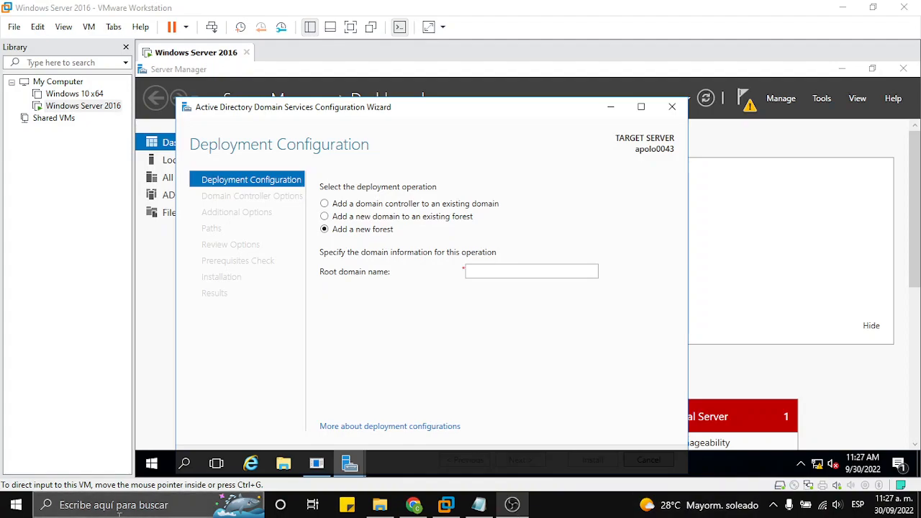
click(507, 272)
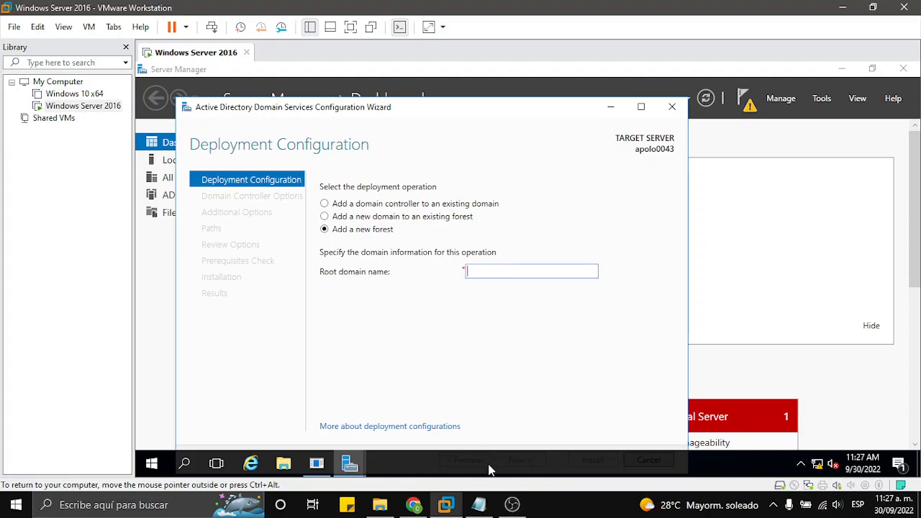
Switch to File Explorer and view the reference capture 7.PNG in capturaas-para-trabajo for the root domain name
click(377, 506)
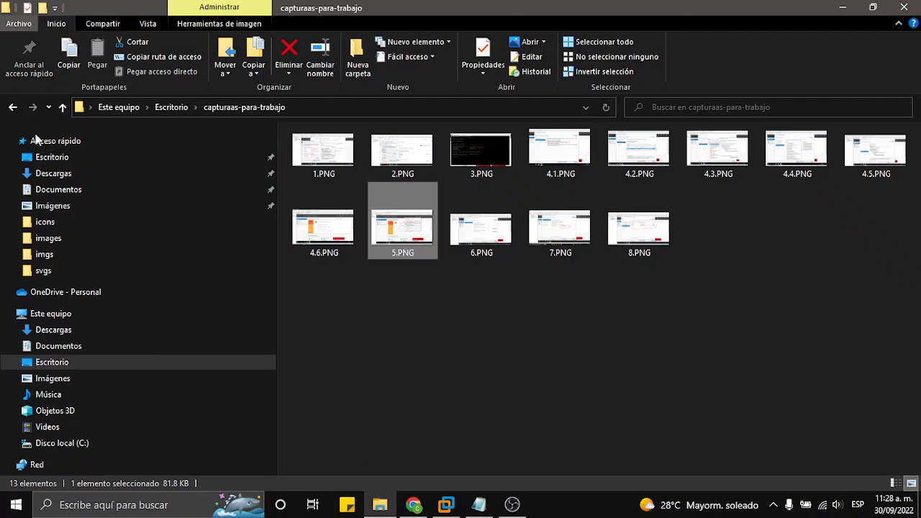
drag(485, 5, 0, 129)
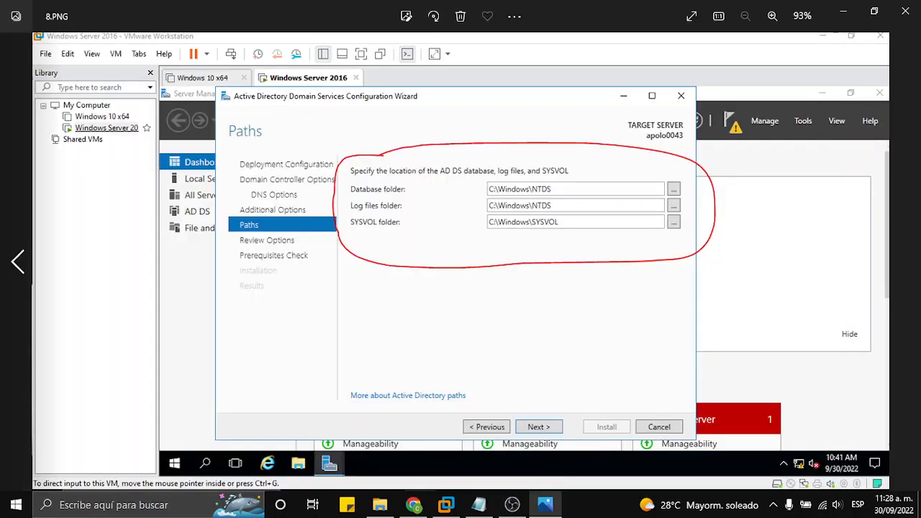
key(Left)
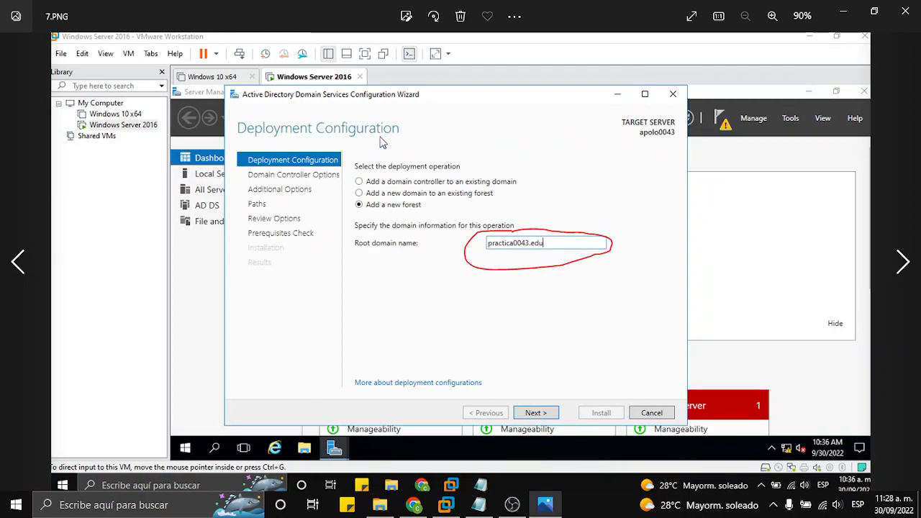
Return to the server VM, set the root domain name to practica0043.edu and continue to the domain controller options
click(847, 19)
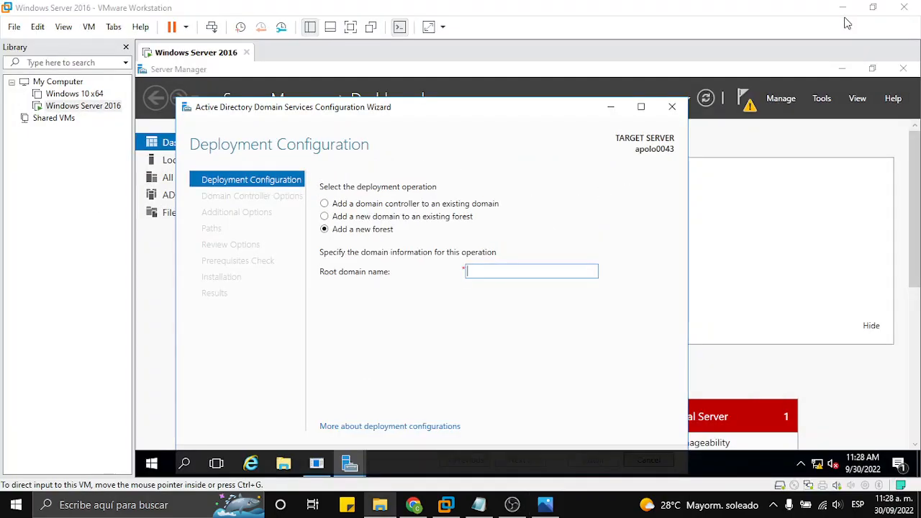
click(490, 272)
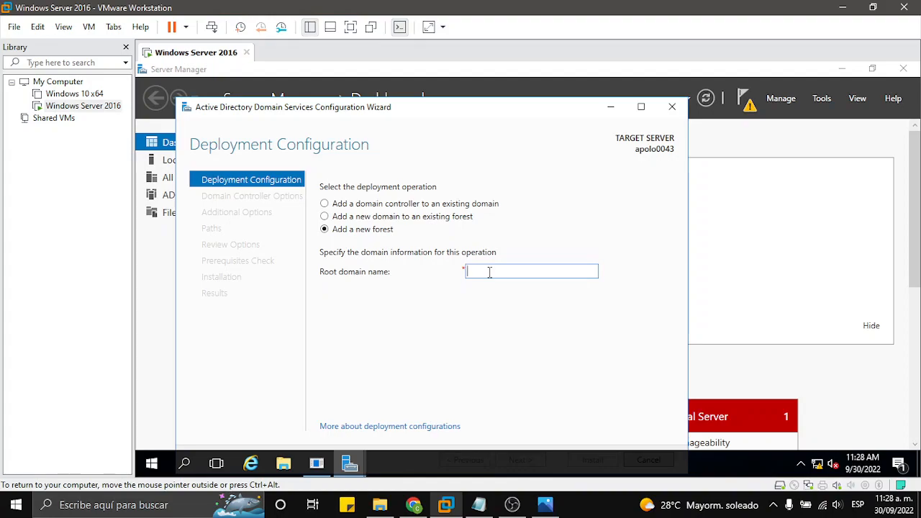
text(practica0043.edu)
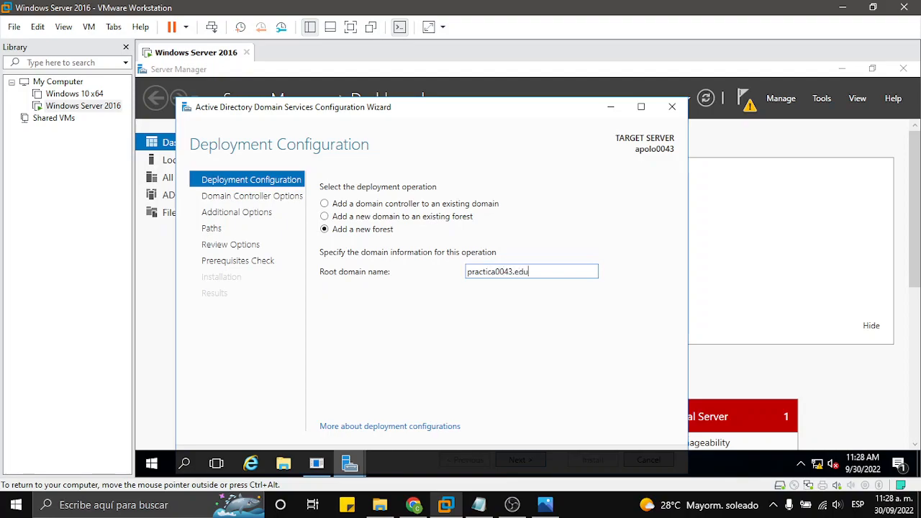
drag(417, 108, 419, 75)
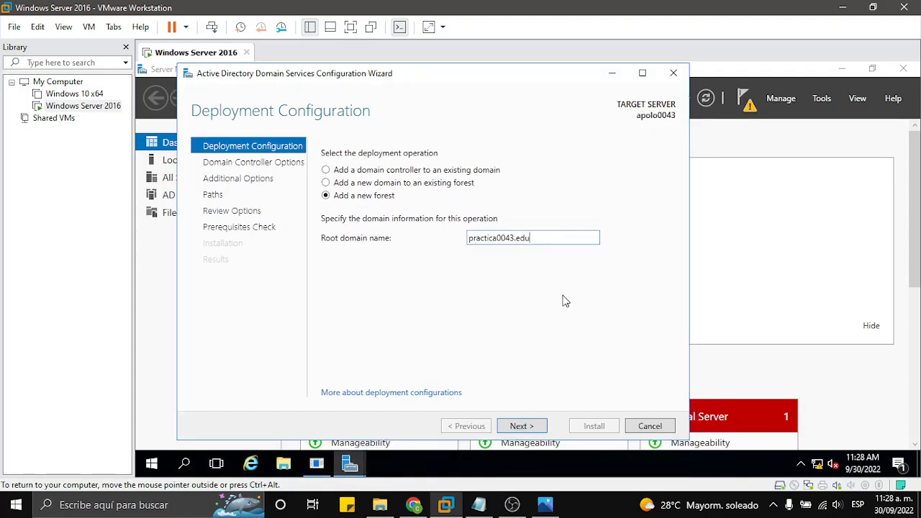
click(528, 427)
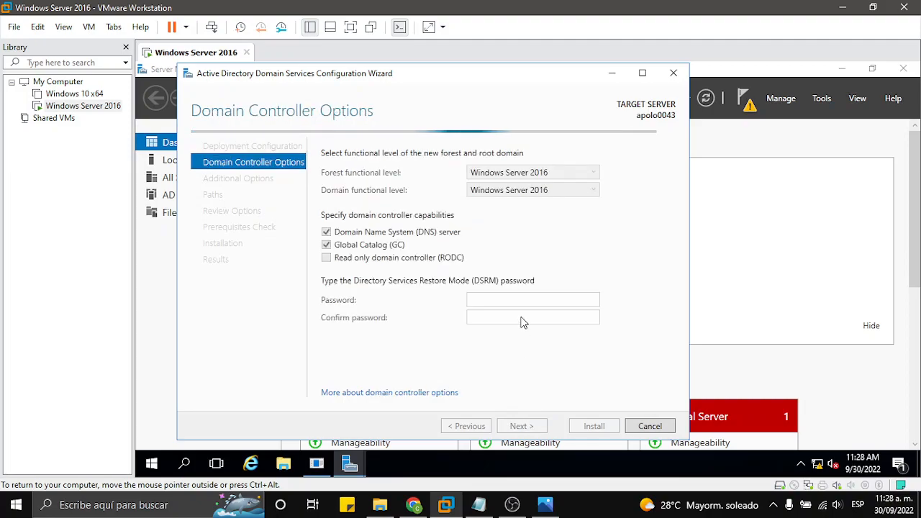
Paste the Directory Services Restore Mode password into both the password and confirmation fields, and continue to the DNS options
click(478, 513)
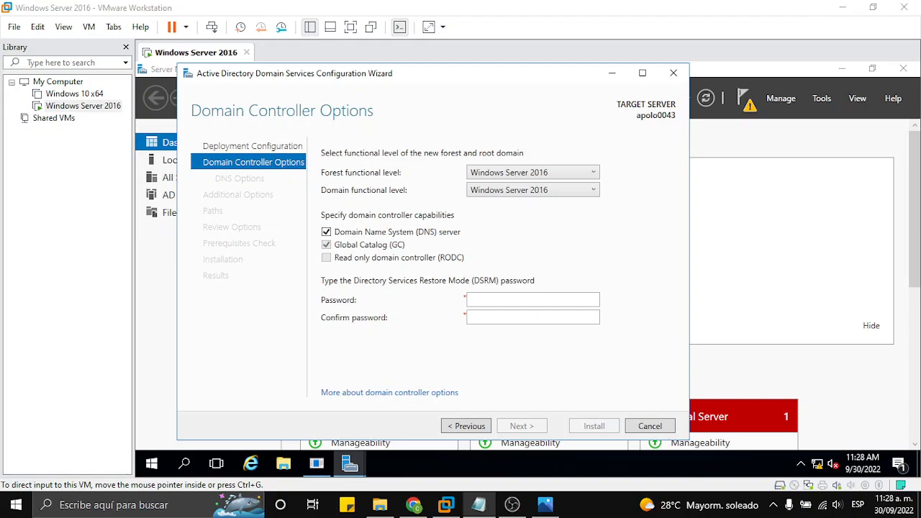
click(491, 301)
click(492, 300)
key(ctrl+v)
click(489, 317)
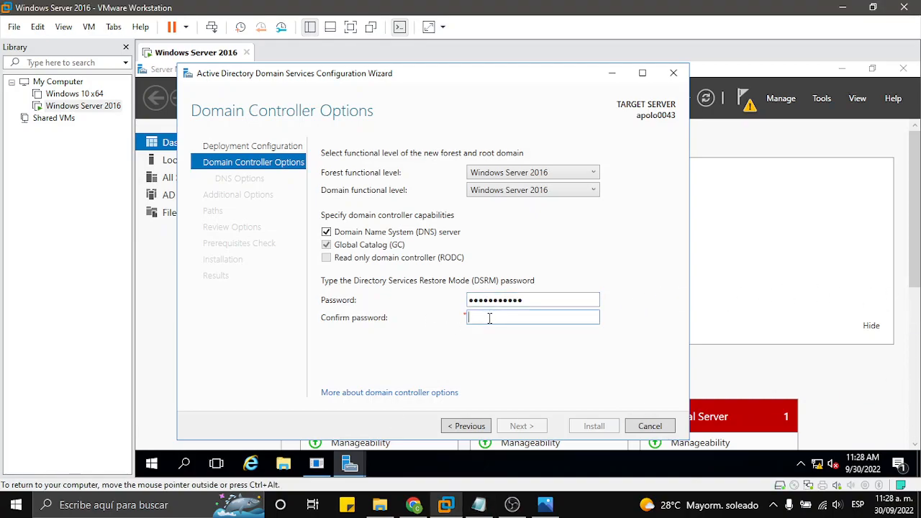
key(ctrl+v)
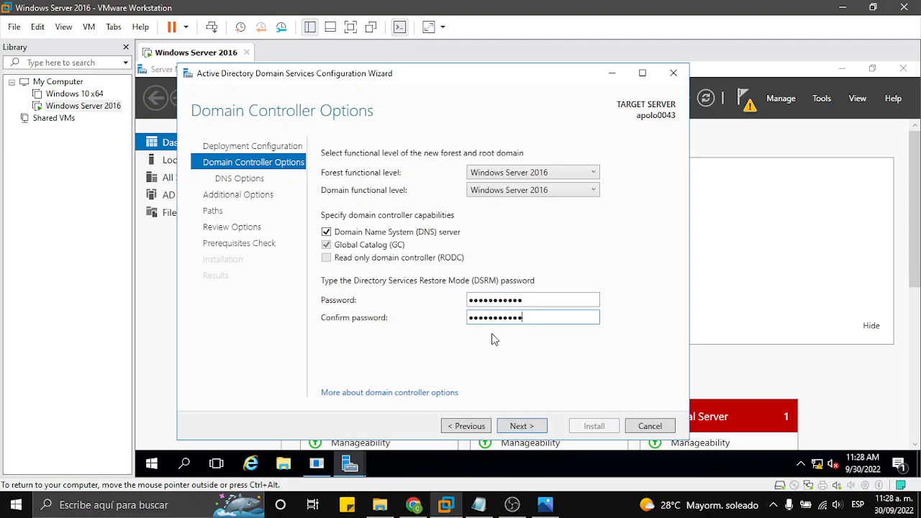
click(532, 428)
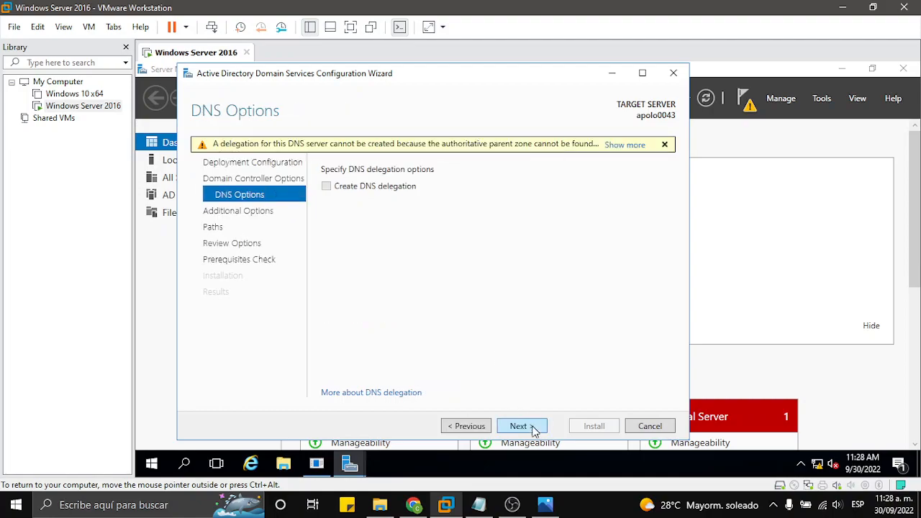
Accept the default DNS, NetBIOS name, folder path and review settings, and run the prerequisites check
click(533, 429)
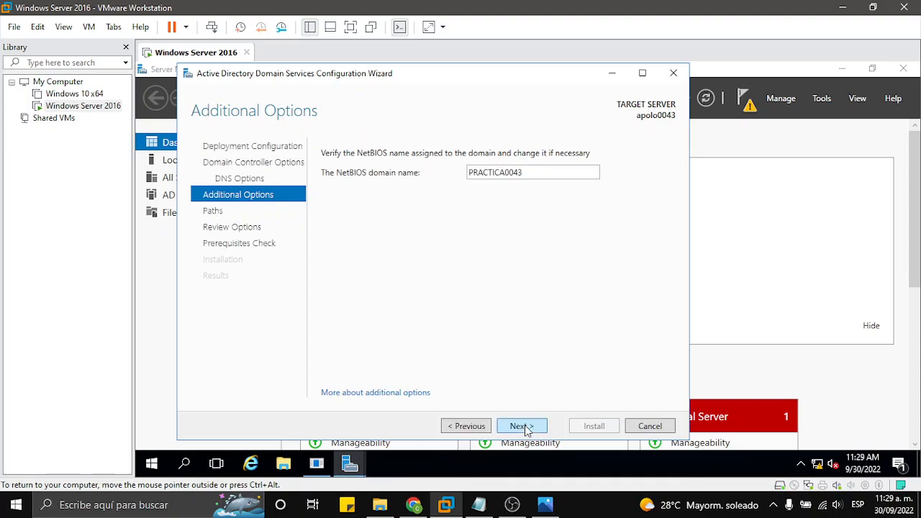
click(521, 426)
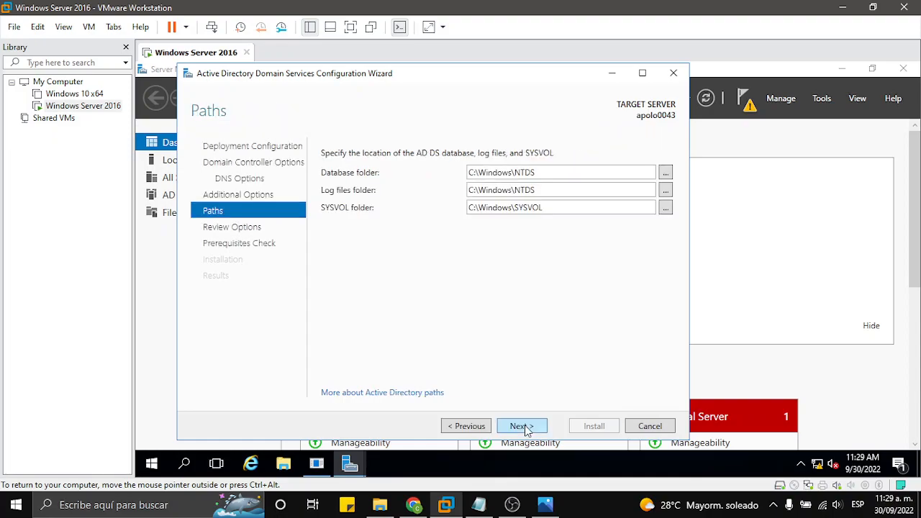
click(521, 426)
click(524, 426)
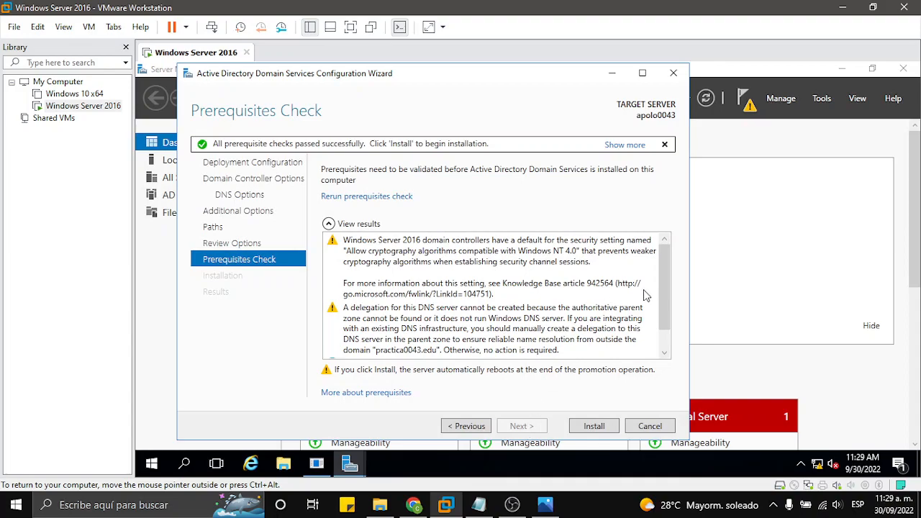
key(ctrl+alt)
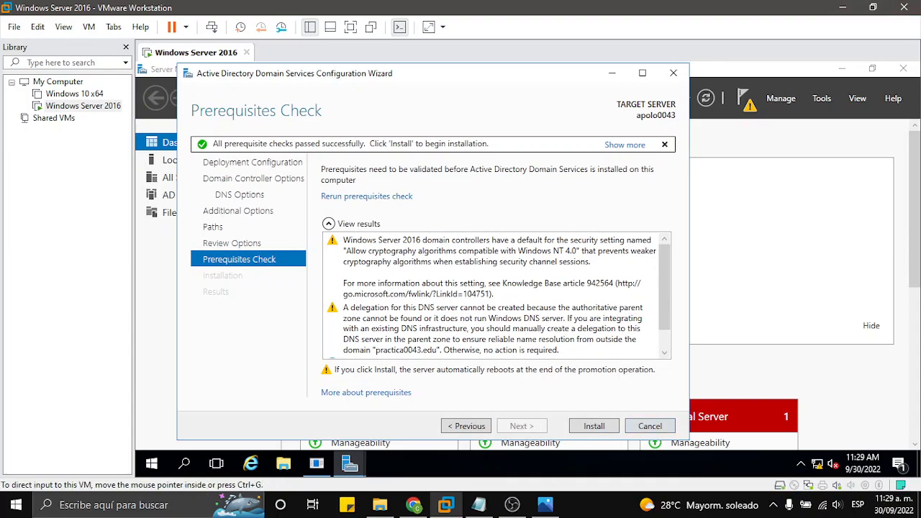
key(alt+Tab)
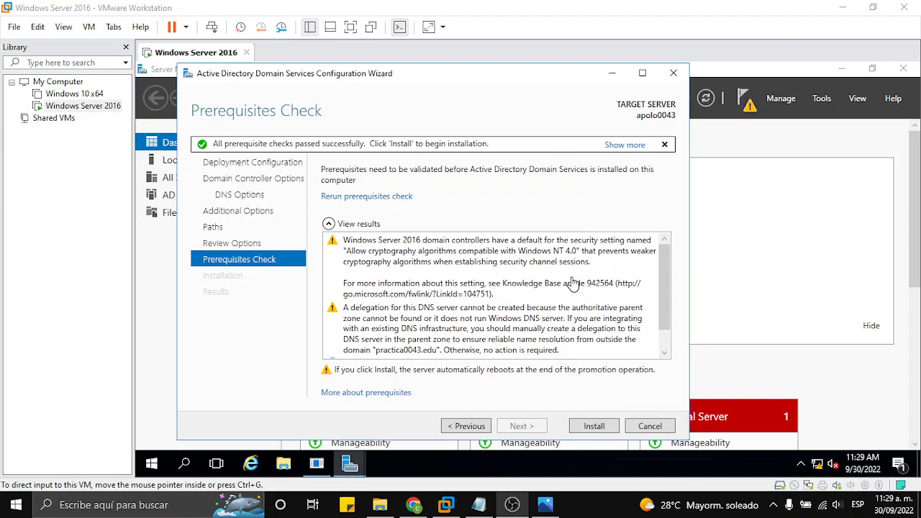
click(439, 79)
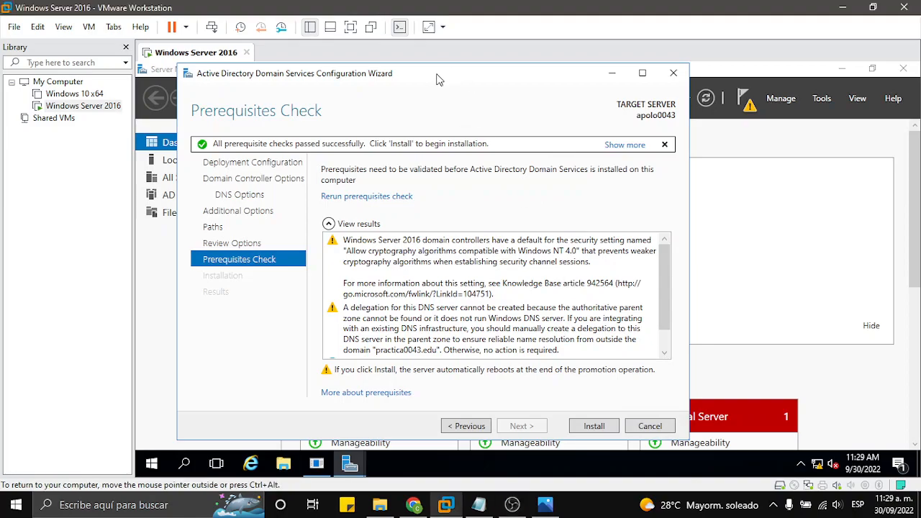
double_click(480, 78)
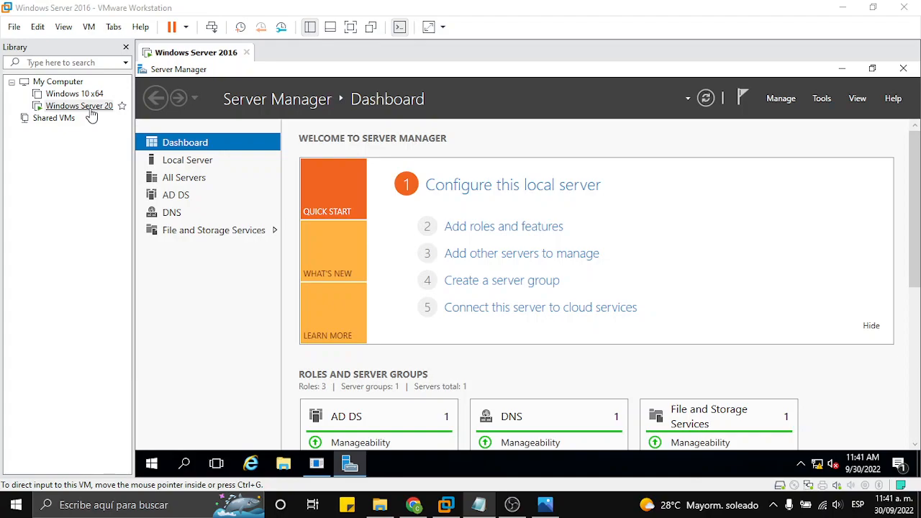
Check the server's network status and the practica0043.edu Ethernet connection's properties in the network settings, and close Settings
click(817, 466)
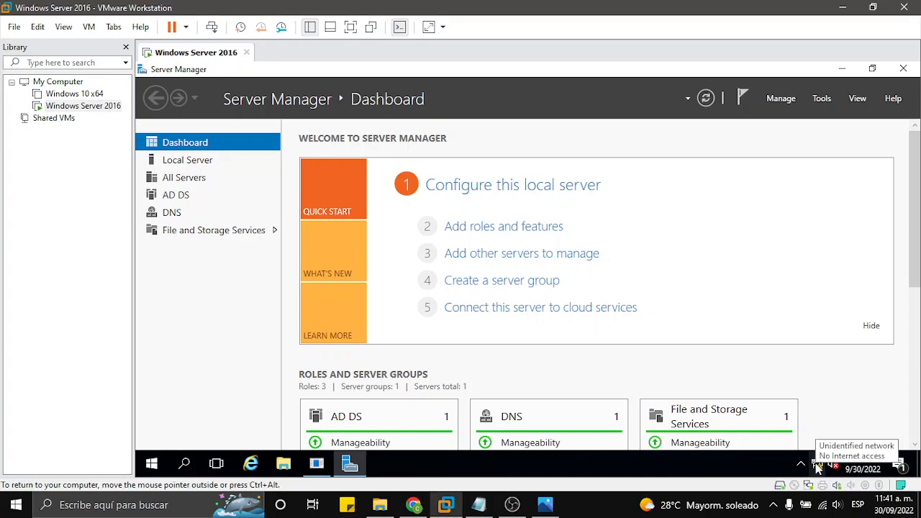
click(818, 466)
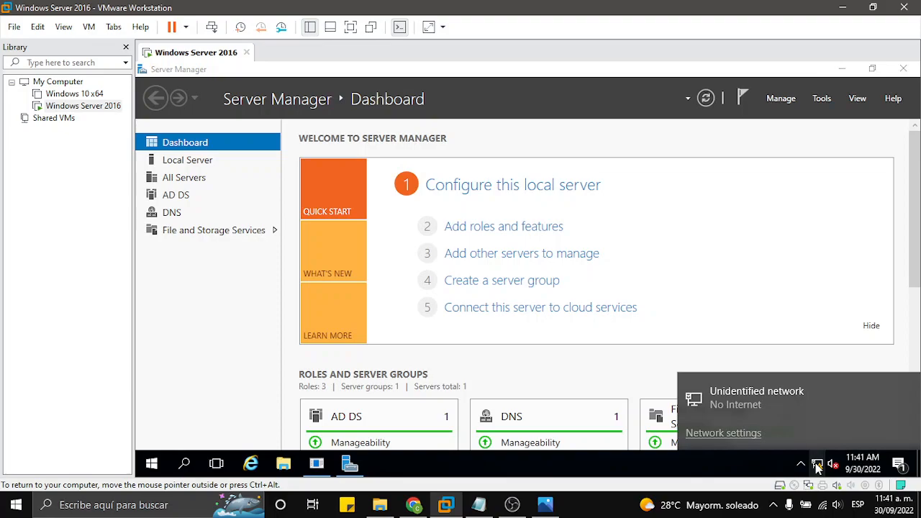
click(818, 466)
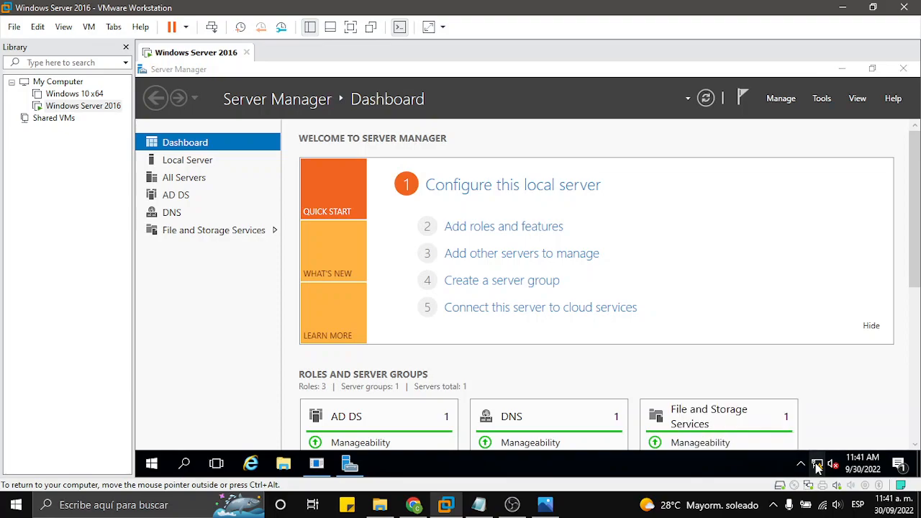
click(818, 466)
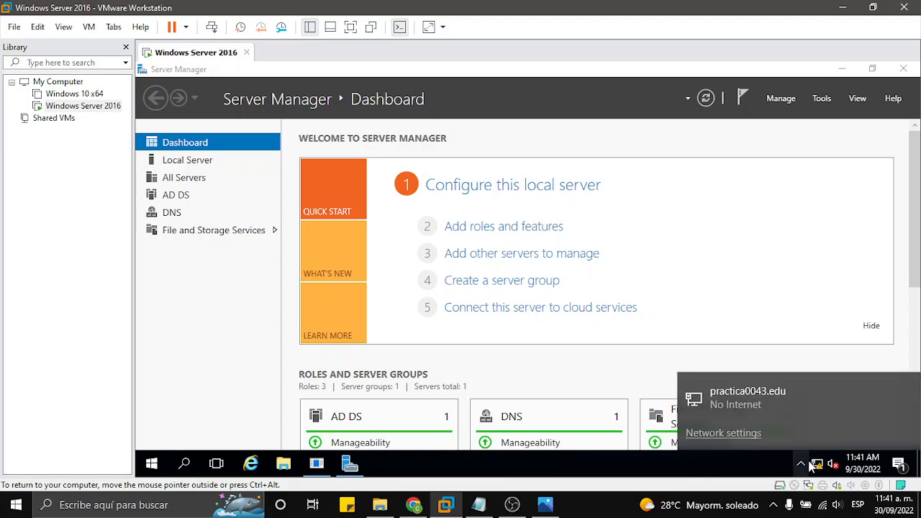
click(723, 433)
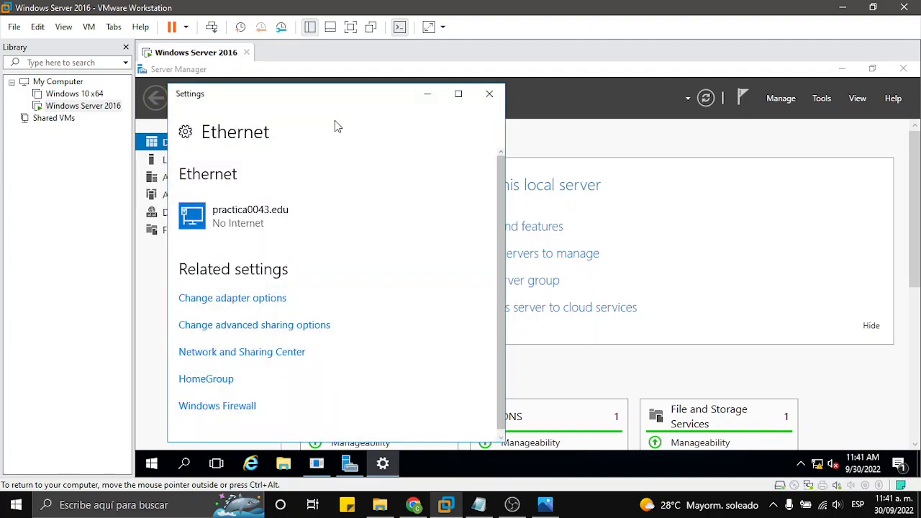
click(245, 216)
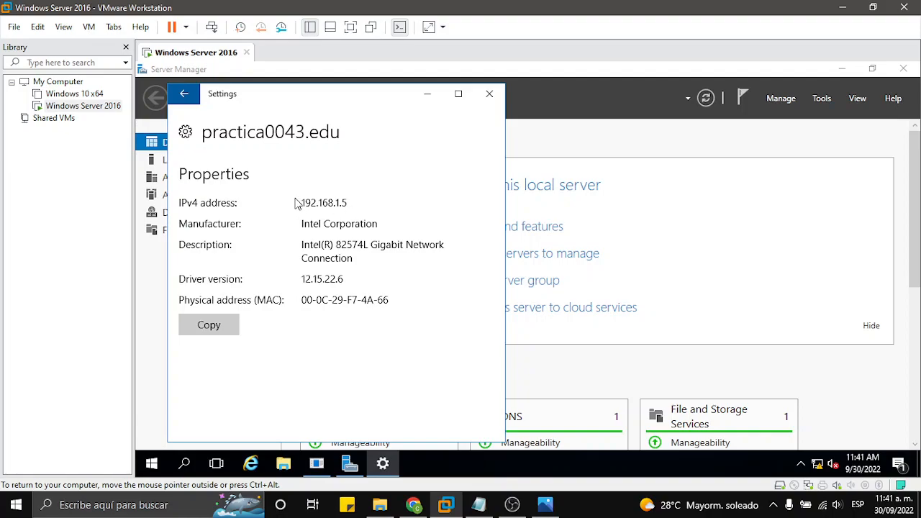
click(490, 94)
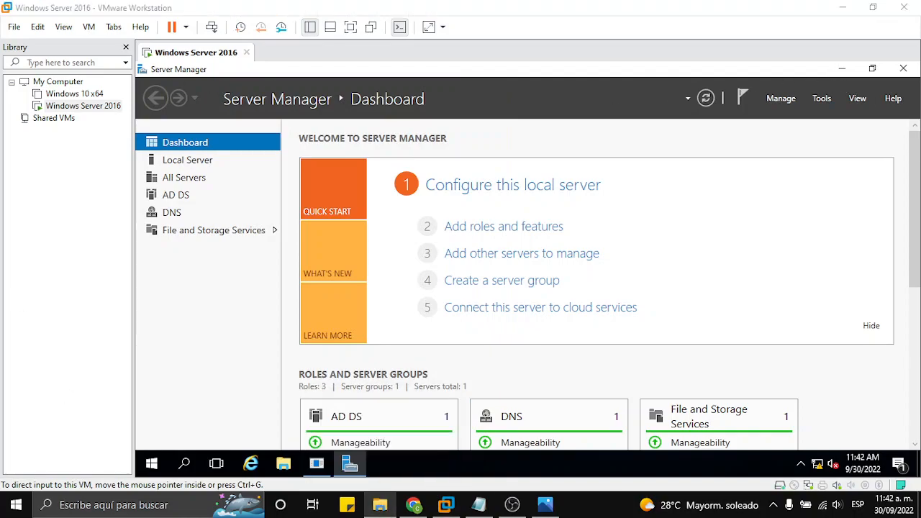
Look at the IPv4 settings in reference capture 1.PNG, and reopen the practica0043.edu connection's properties in the VM
key(alt+Tab)
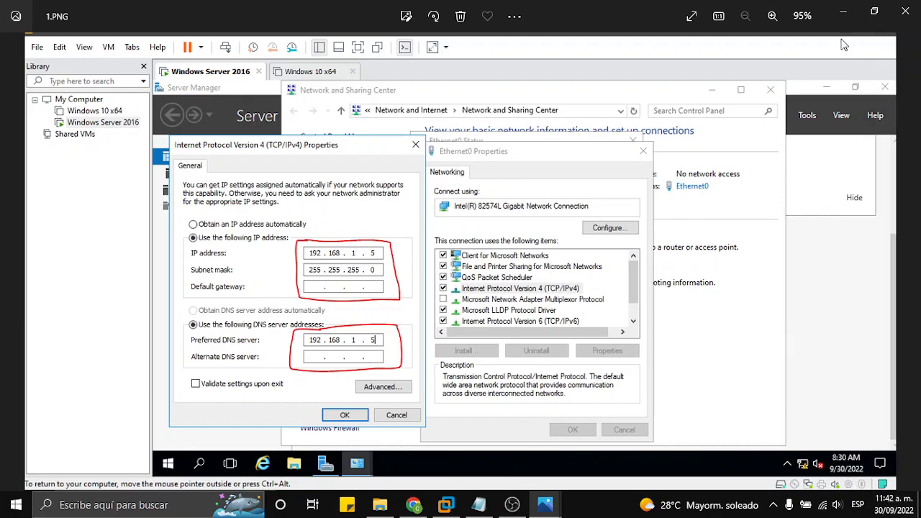
click(844, 15)
click(818, 464)
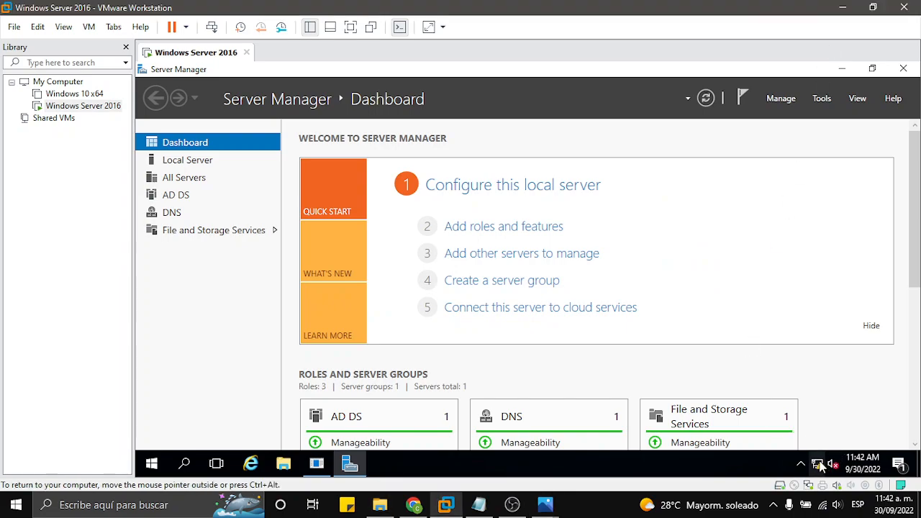
click(350, 464)
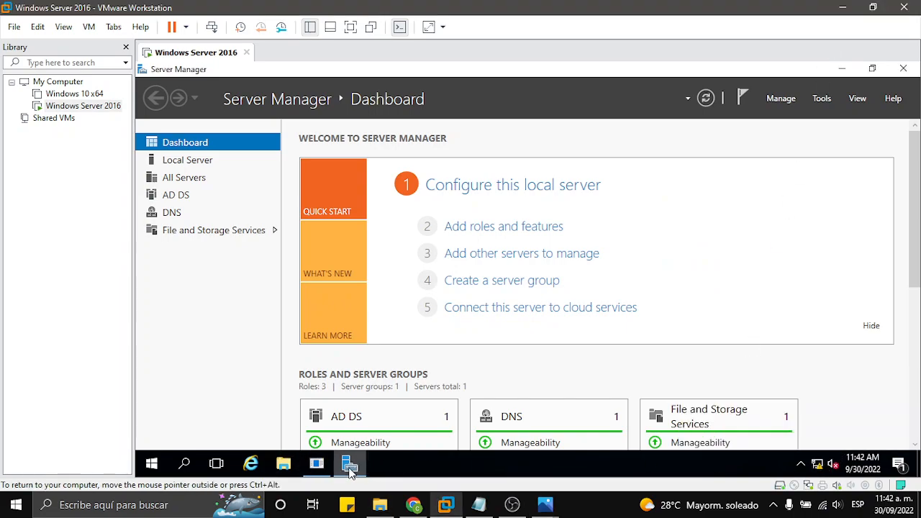
click(818, 464)
click(723, 434)
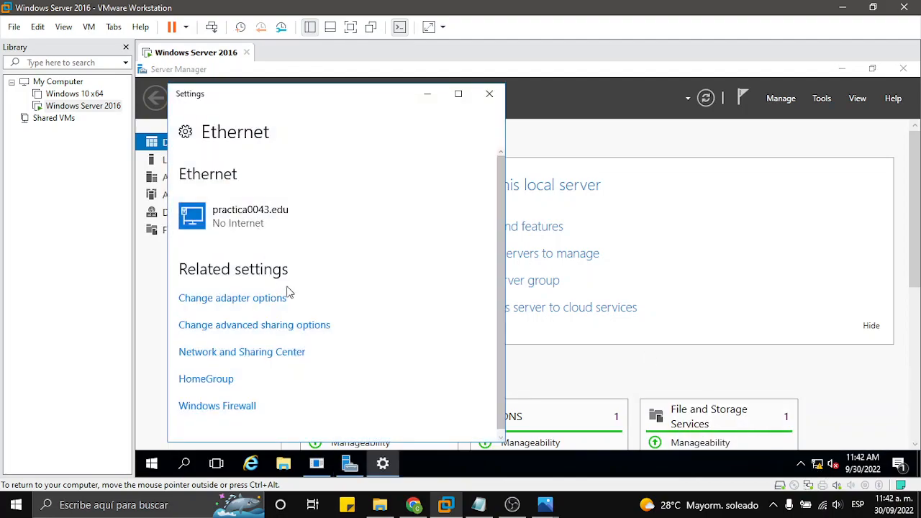
click(253, 213)
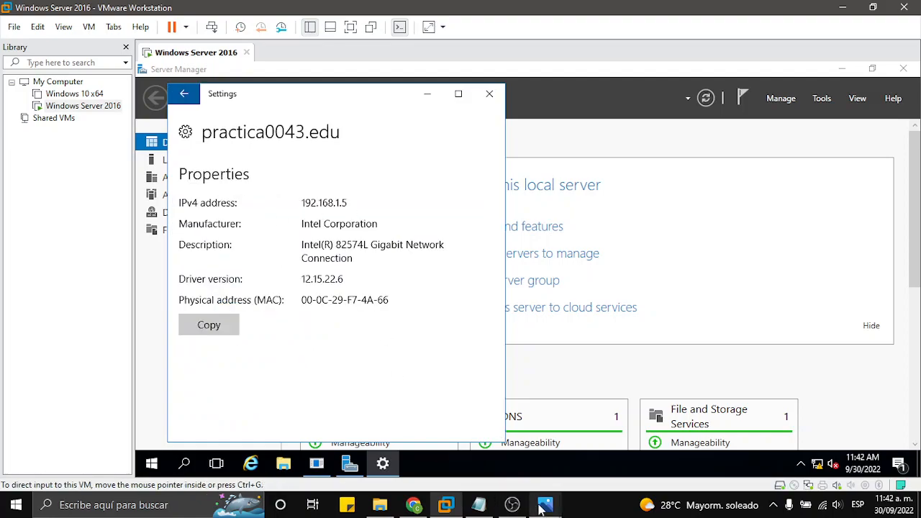
Close reference capture 7.PNG and compare the connection's IPv4 address with the one in capture 1.PNG
mouse_move(545, 504)
click(493, 432)
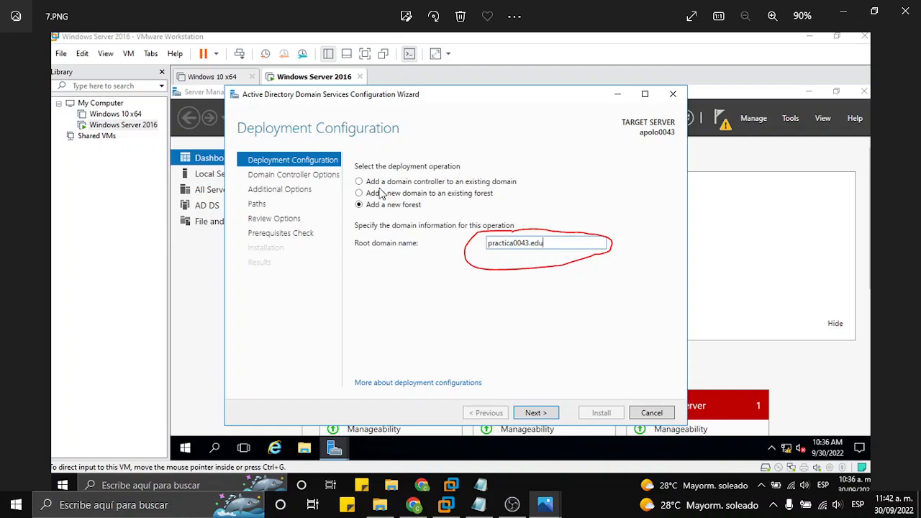
click(905, 11)
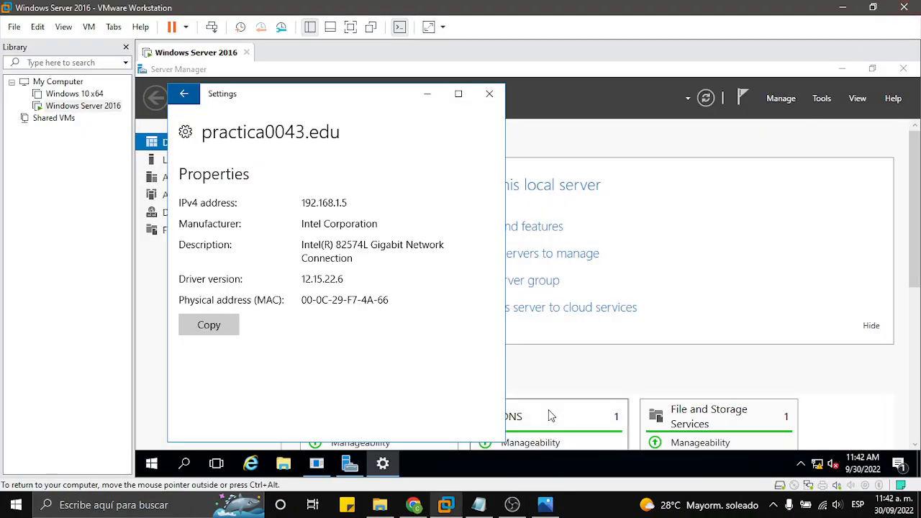
click(544, 504)
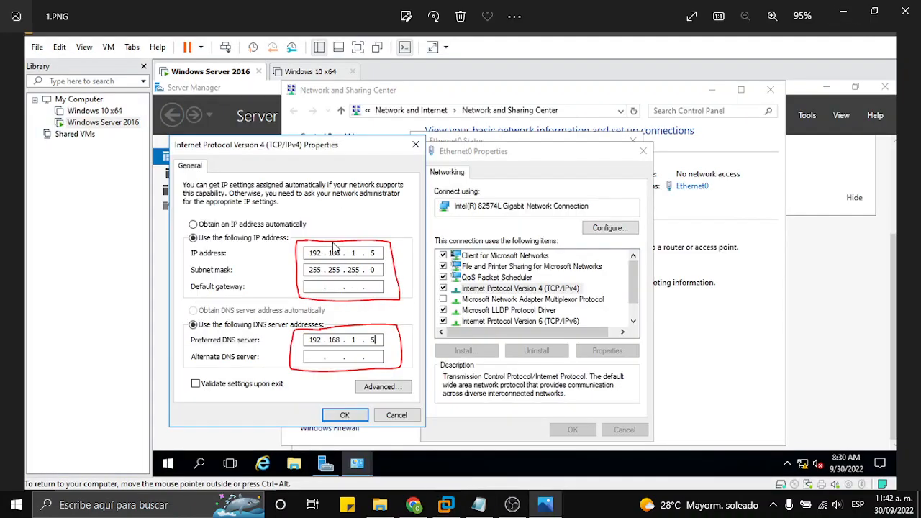
click(843, 11)
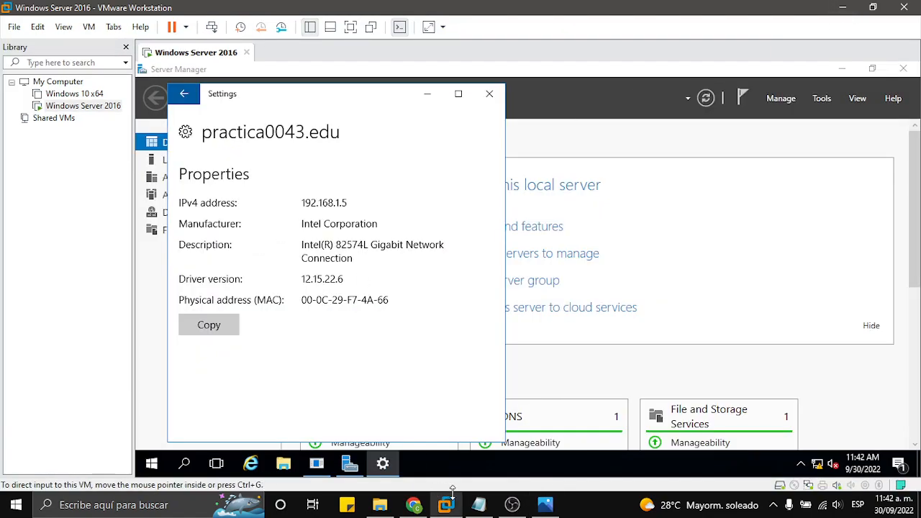
Review the DNS server setting in capture 1.PNG and the computer name and workgroup in capture 2.PNG, and return to the VM
click(545, 504)
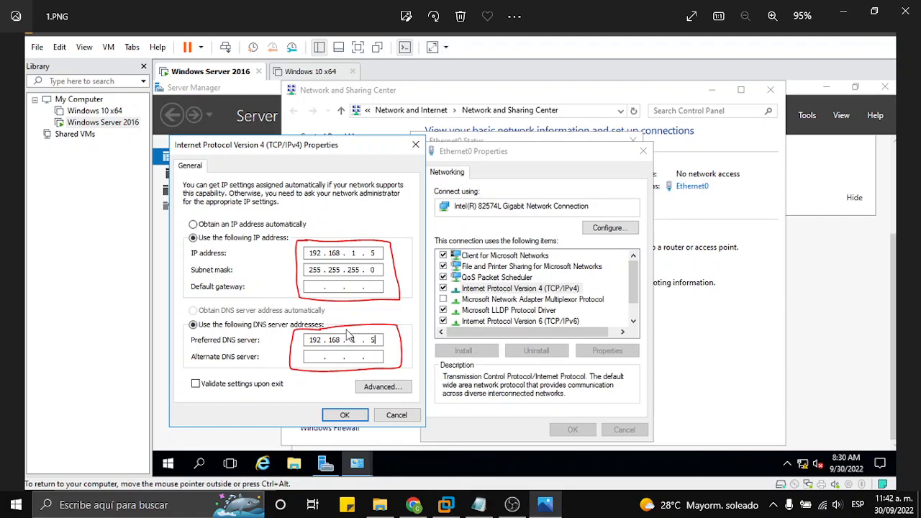
key(Right)
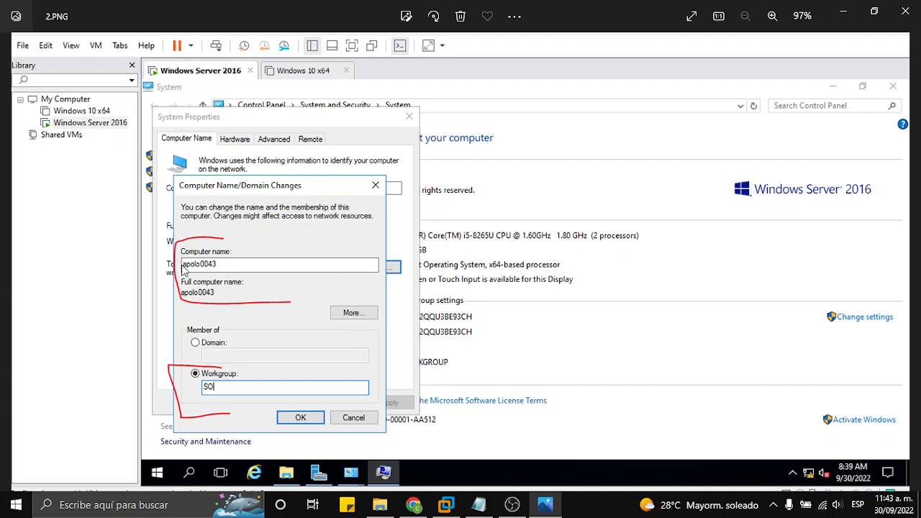
click(843, 15)
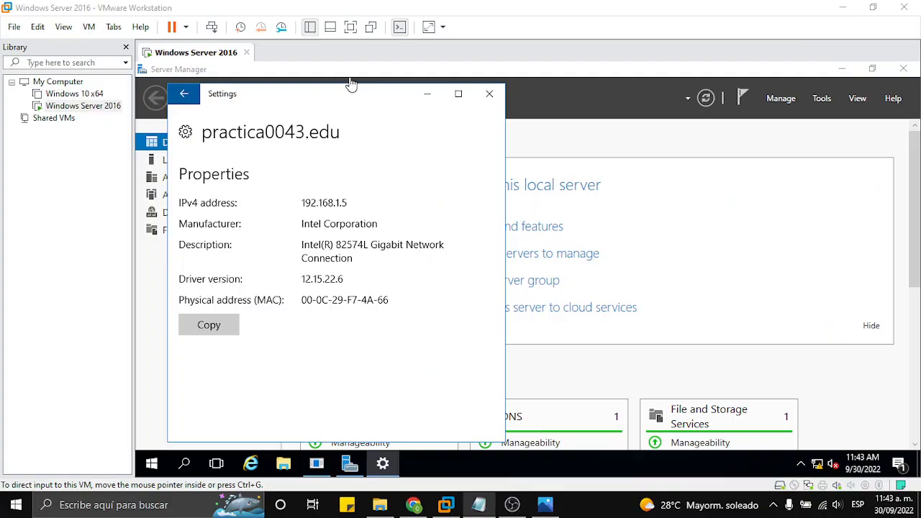
Close the VM's network settings, open the management console for This PC from File Explorer, and return to File Explorer
click(489, 93)
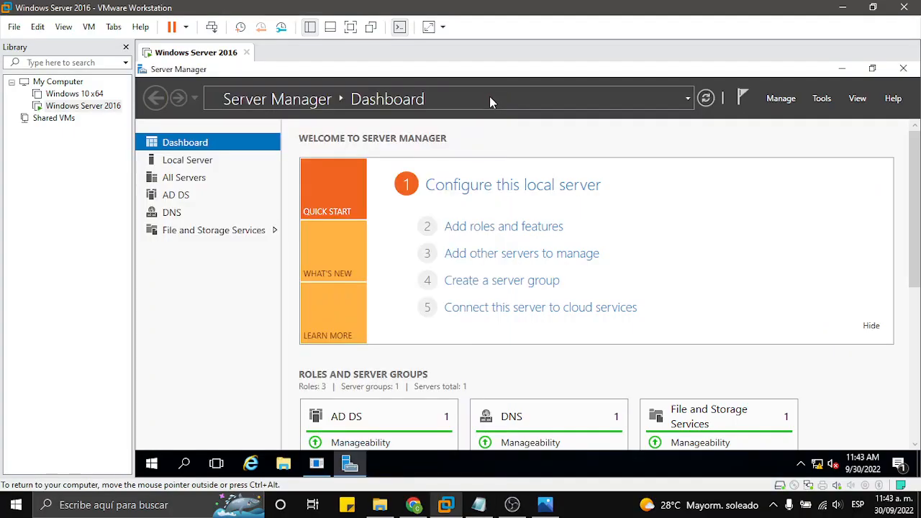
click(287, 462)
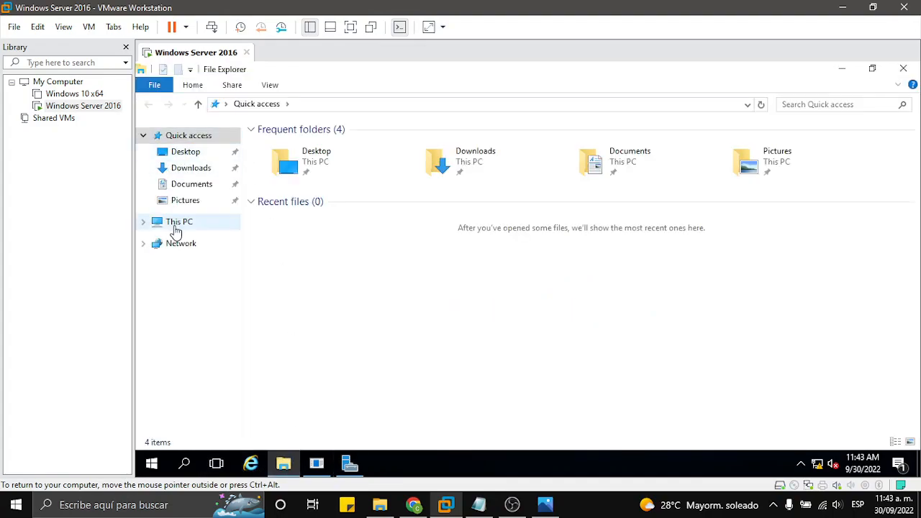
right_click(186, 224)
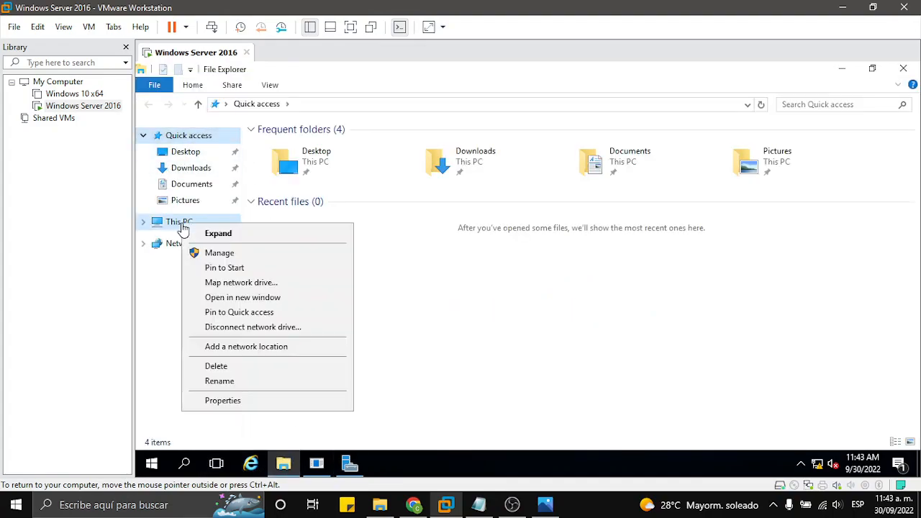
click(224, 254)
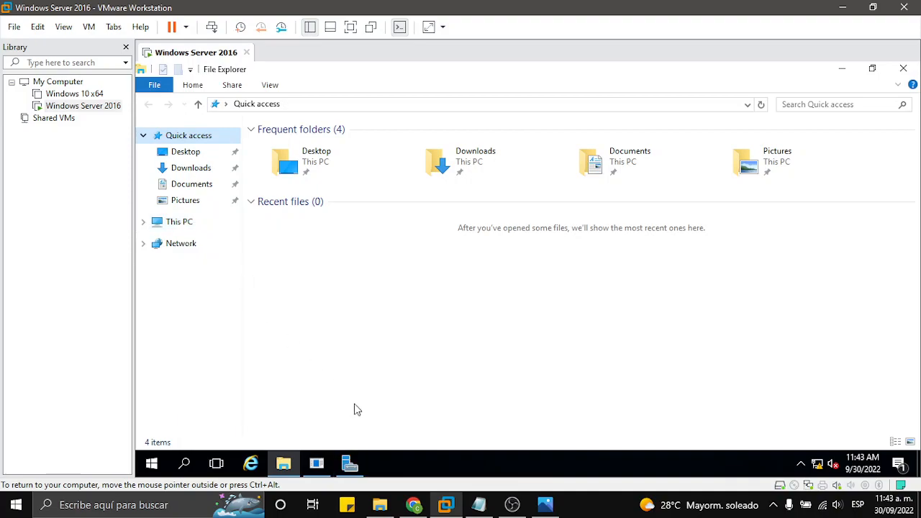
click(351, 464)
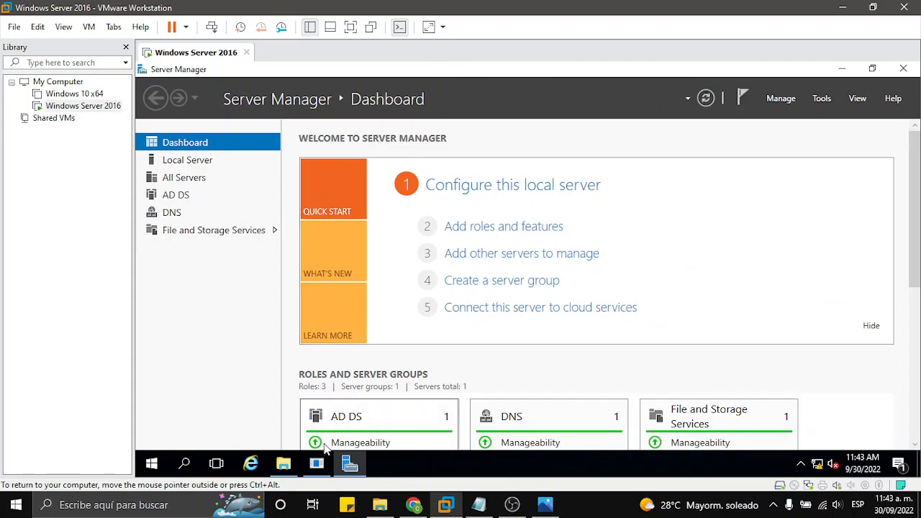
click(593, 353)
click(283, 463)
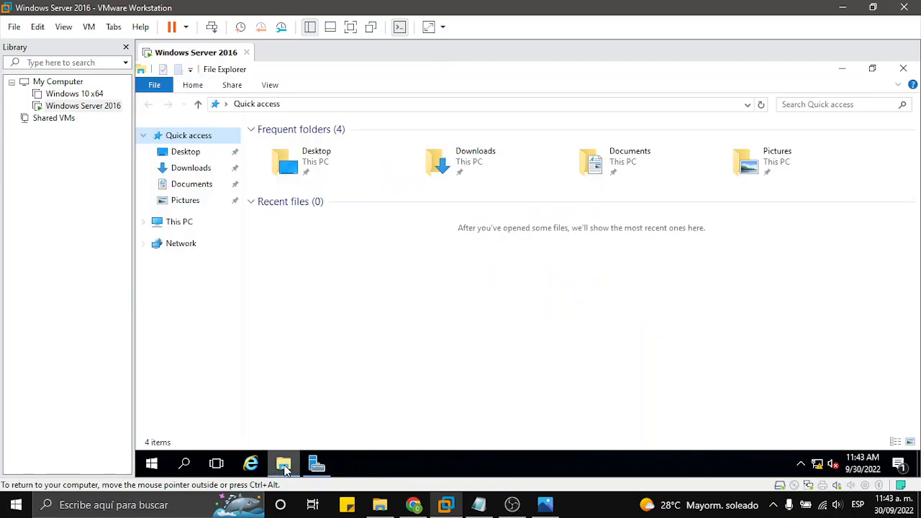
Open This PC's system properties and check the full computer name and domain in the computer name settings
right_click(185, 227)
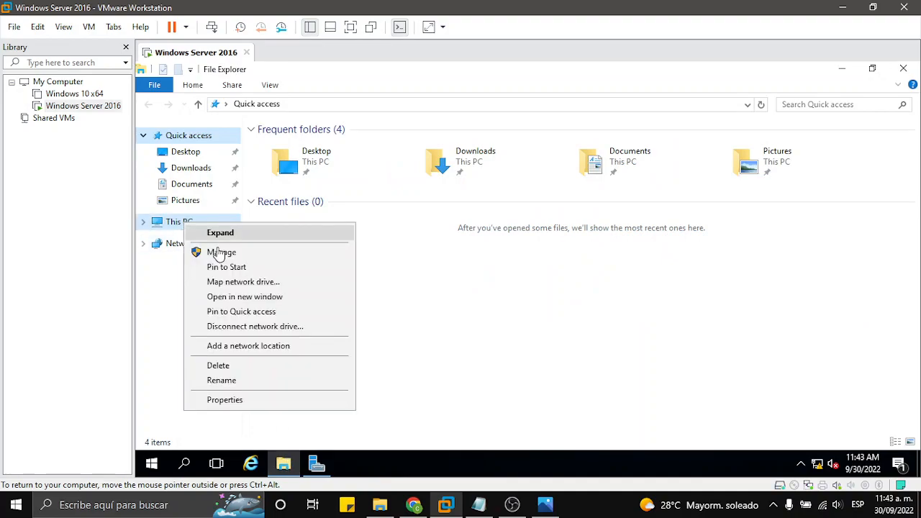
click(243, 404)
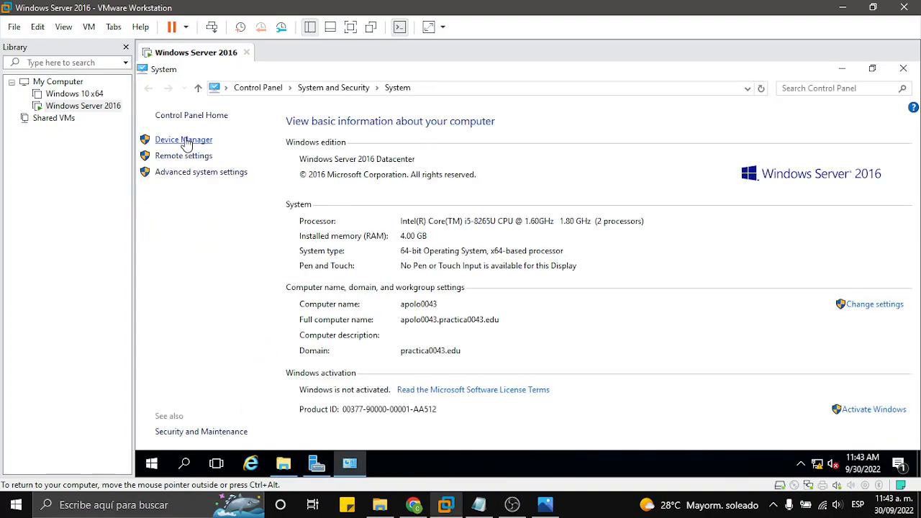
click(190, 174)
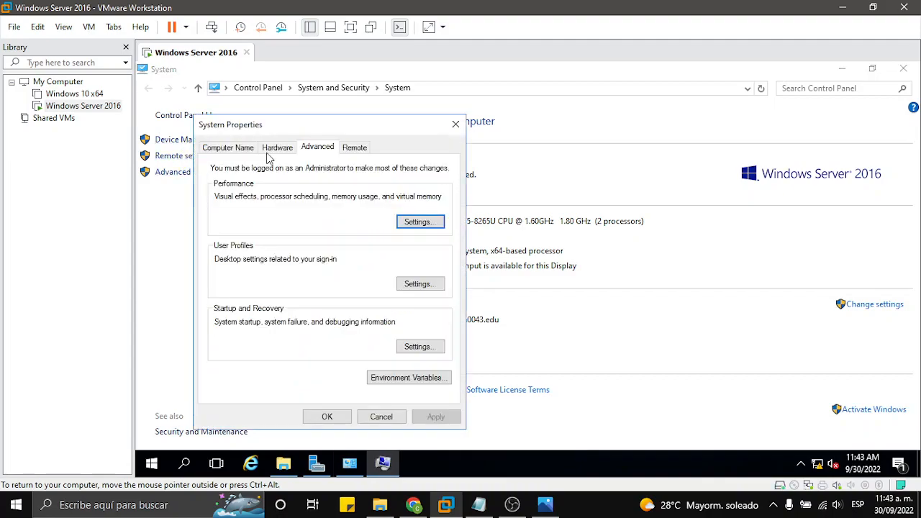
click(239, 151)
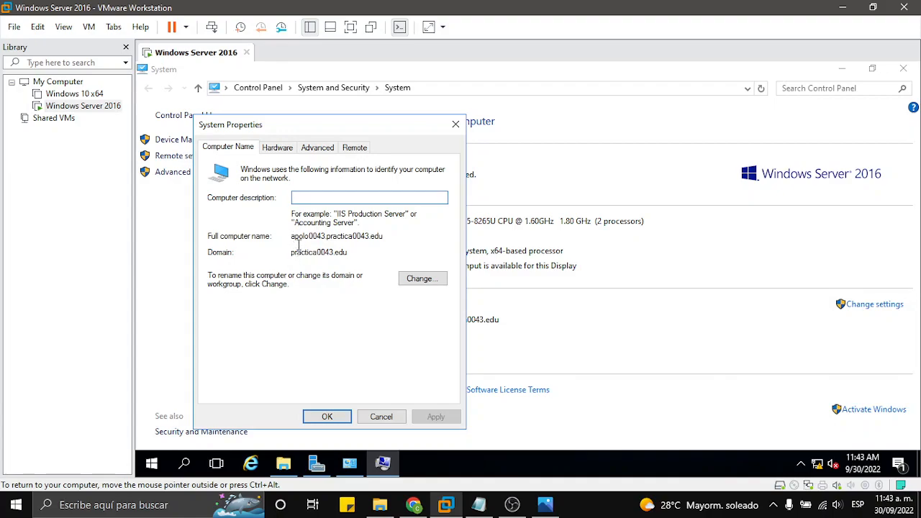
drag(291, 236, 337, 240)
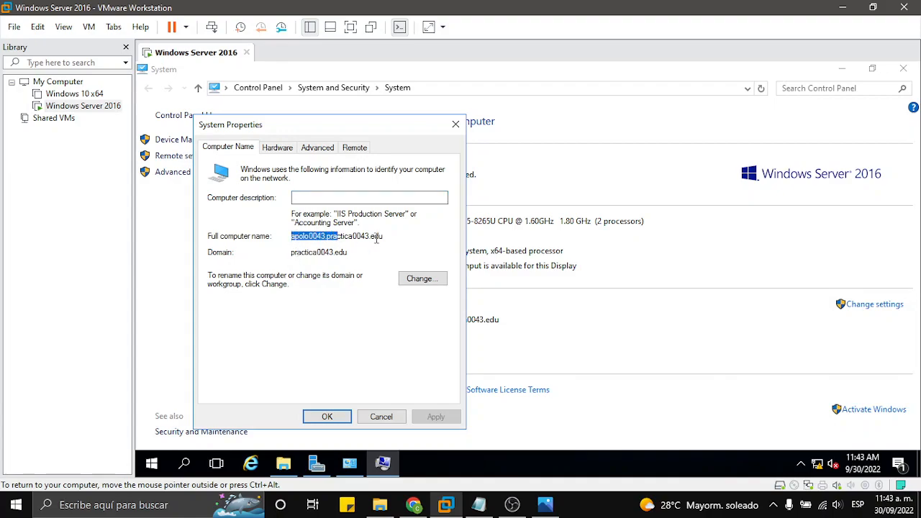
Compare the computer name with reference capture 2.PNG, and close System Properties and the System window in the VM
click(545, 505)
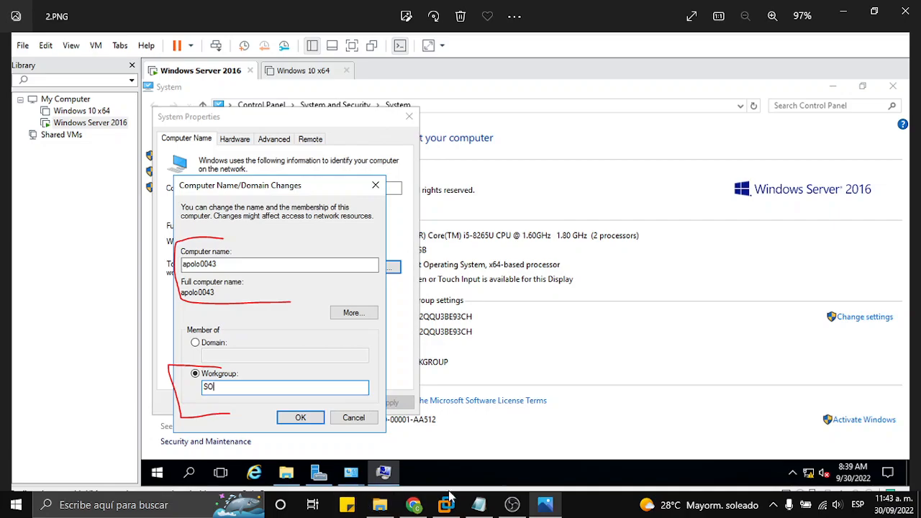
click(843, 16)
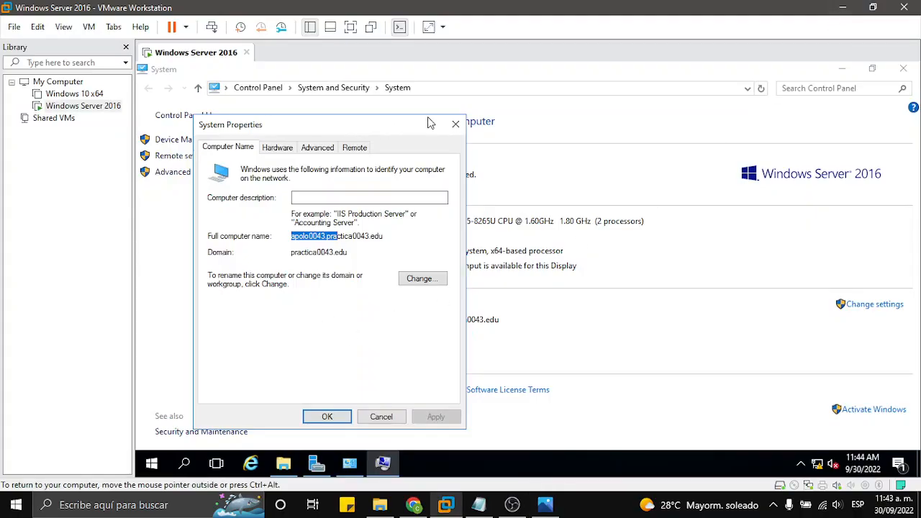
click(456, 124)
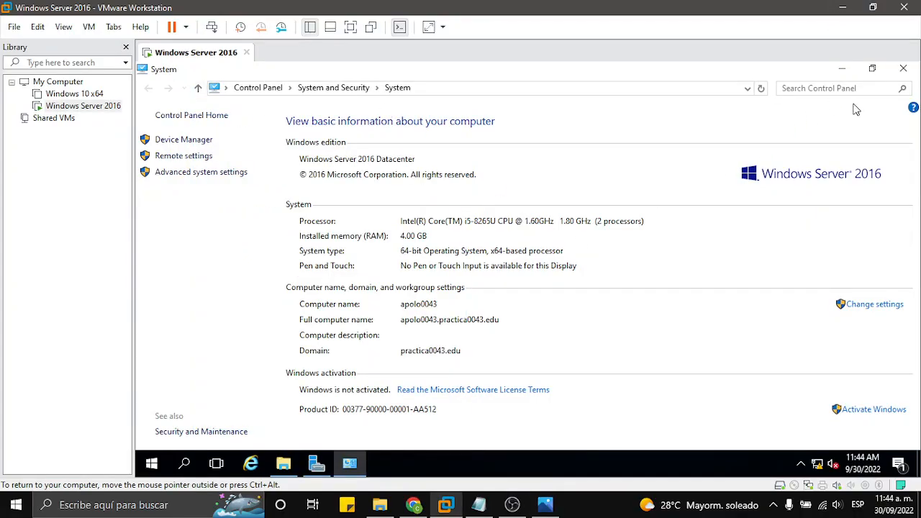
click(903, 69)
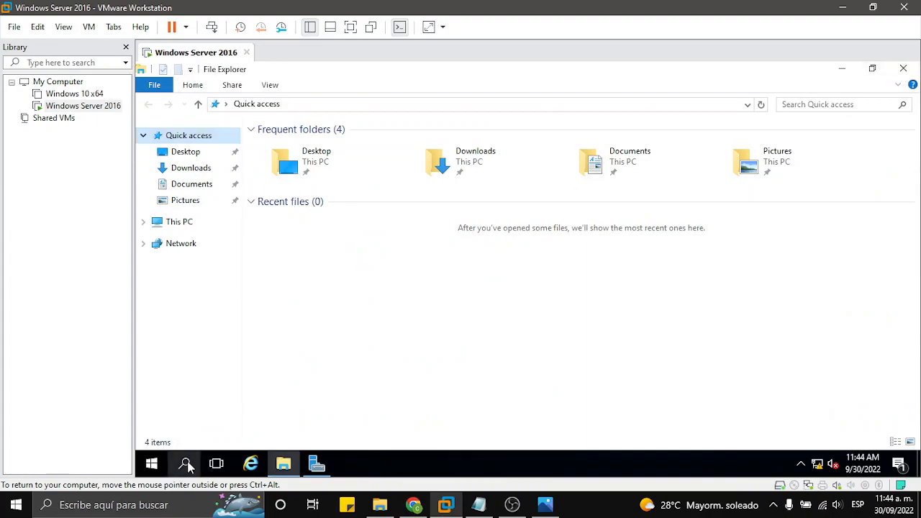
Search the VM for cmd and open Command Prompt
click(186, 464)
text(m)
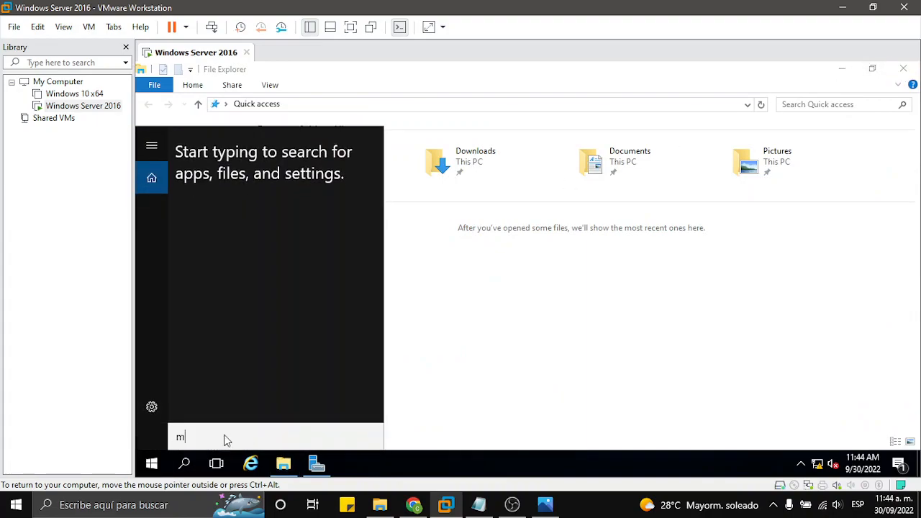
text(scon)
key(BackSpace)
key(BackSpace)
key(BackSpace)
key(BackSpace)
key(BackSpace)
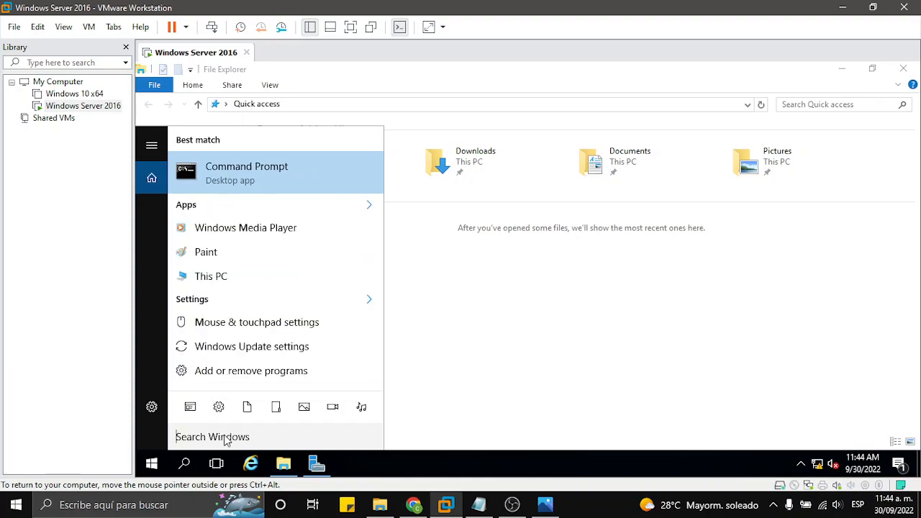
text(cmd)
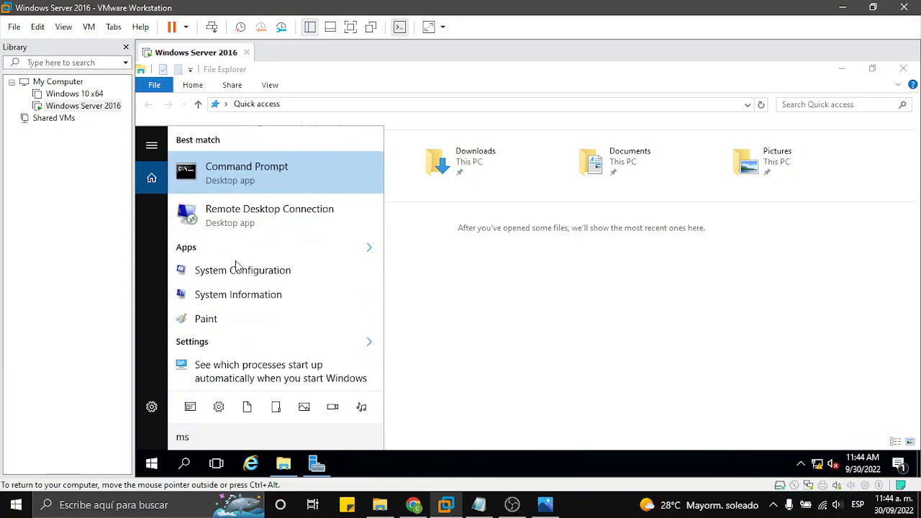
click(263, 160)
Run ipconfig, examine the Ethernet adapter's IPv4 address and subnet mask, and close Command Prompt
click(344, 198)
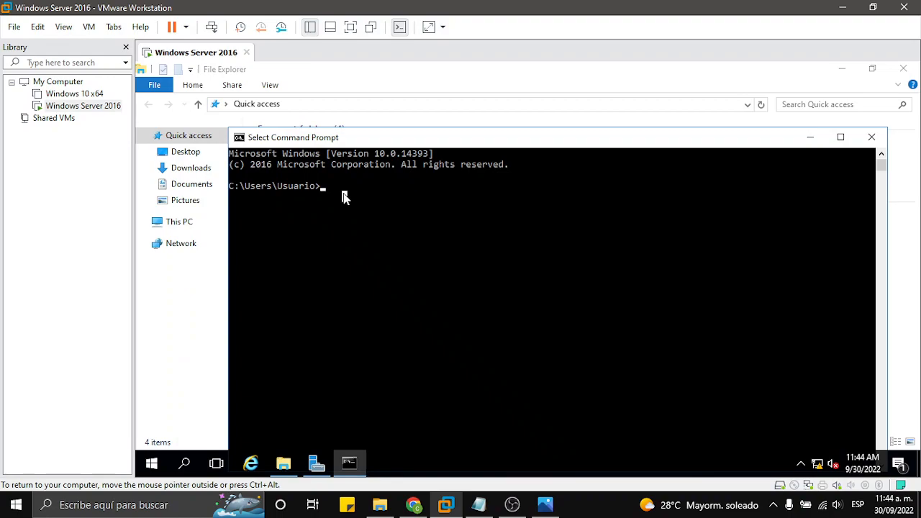
key(Escape)
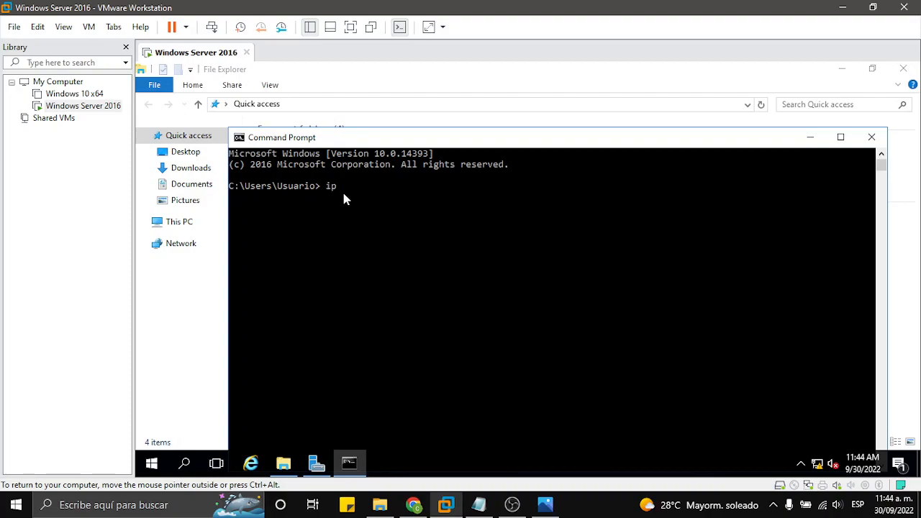
text(ipconfig)
key(Return)
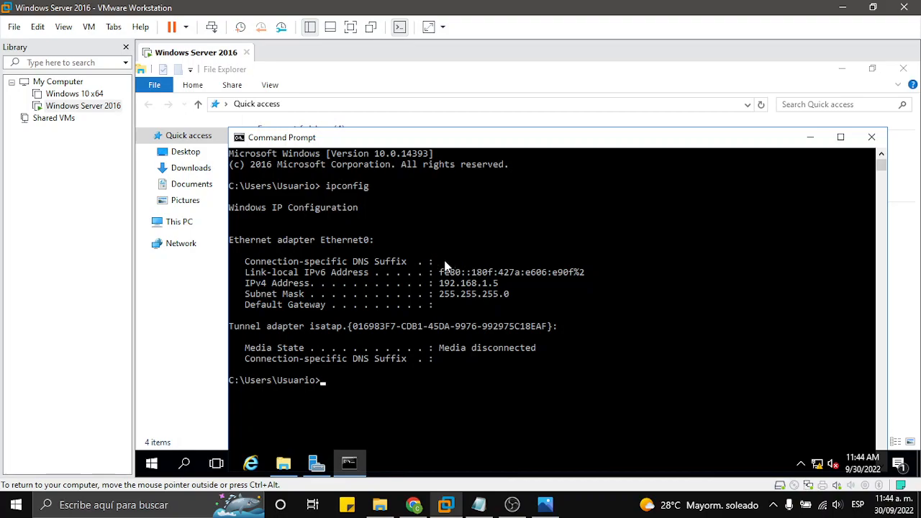
drag(261, 285, 240, 295)
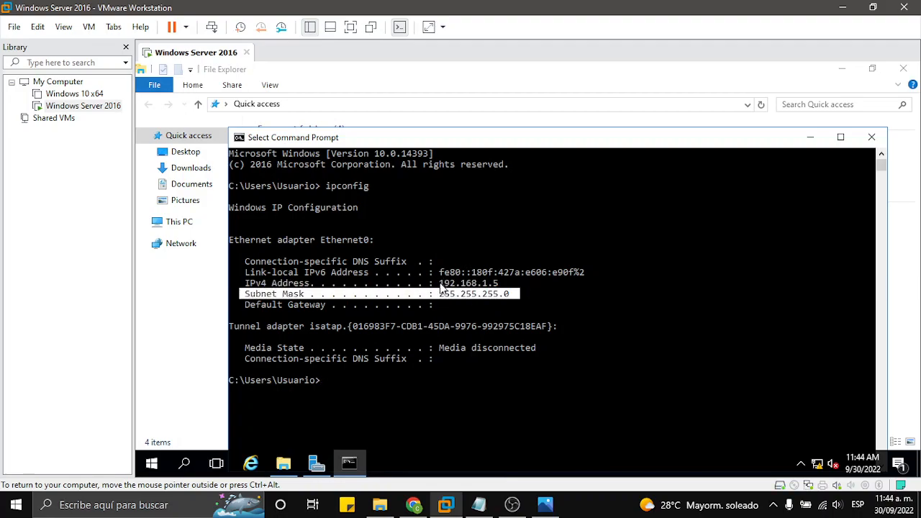
drag(506, 141, 434, 85)
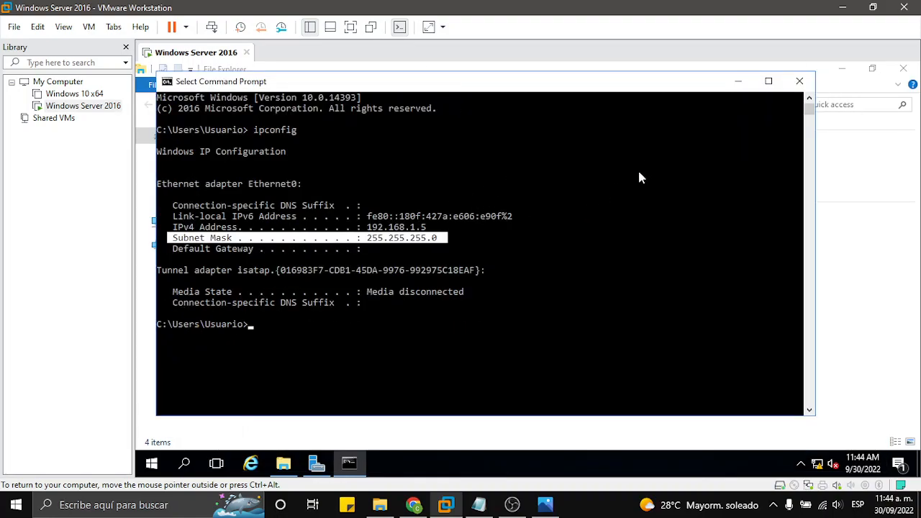
click(797, 81)
Browse the reference captures from 2.PNG to the installation type page in 4.1.PNG, and return to the VM
click(544, 505)
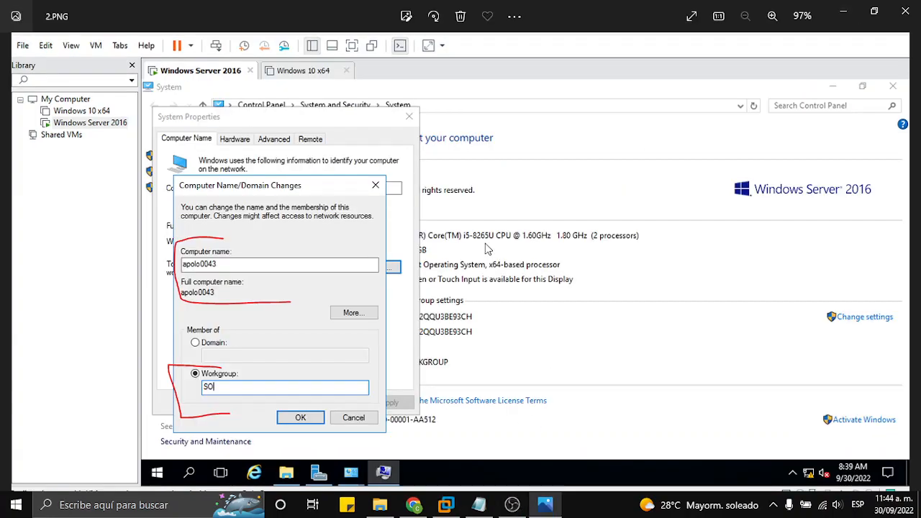
key(Right)
key(Right)
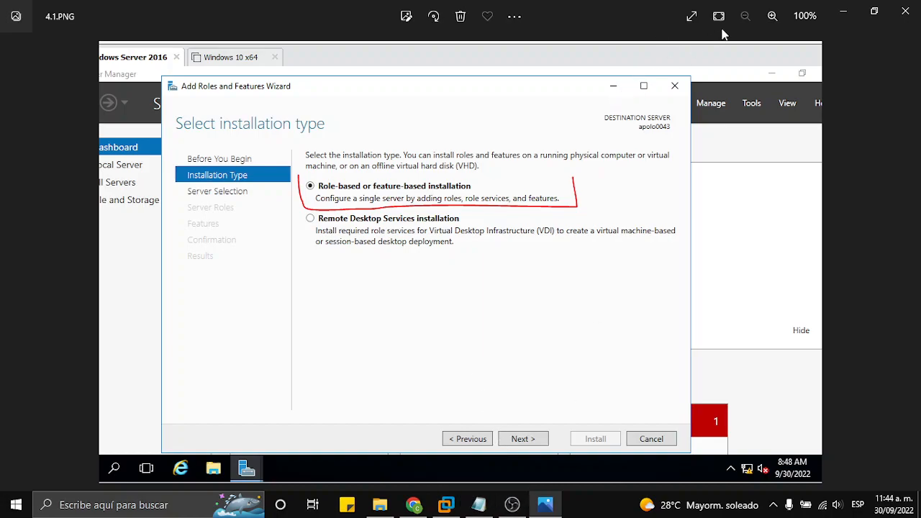
click(843, 12)
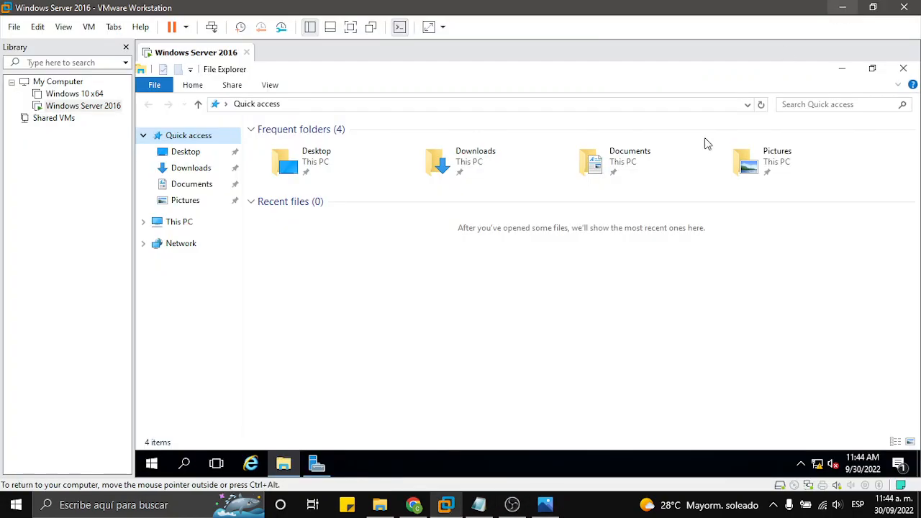
Close File Explorer, look at the Before you begin page of the Add Roles and Features Wizard, and close the wizard
click(903, 69)
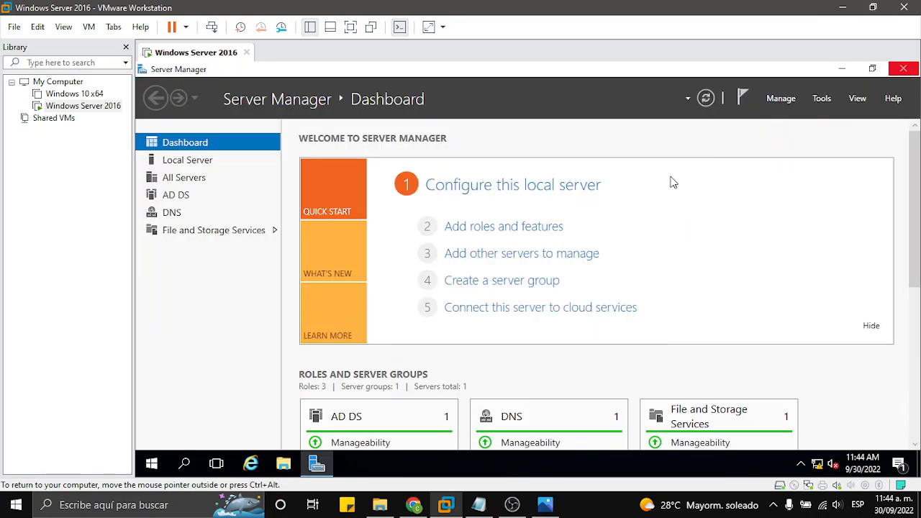
click(492, 227)
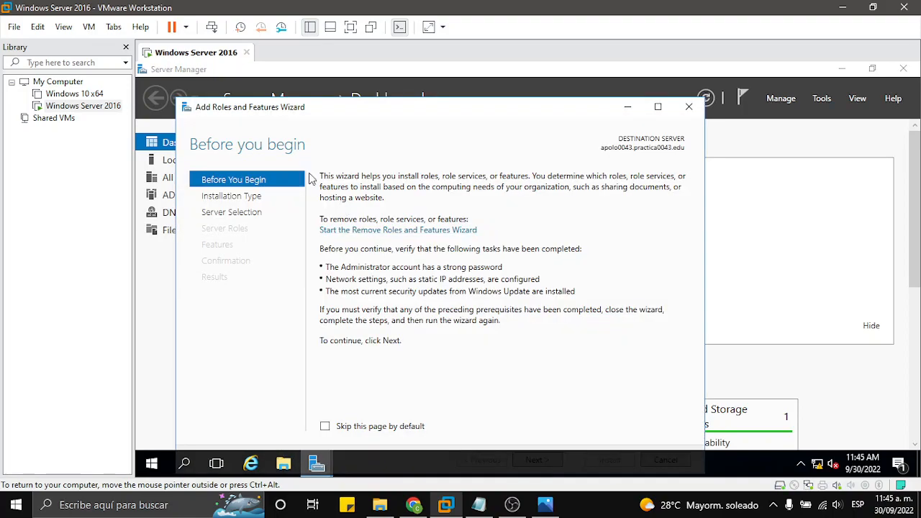
click(688, 107)
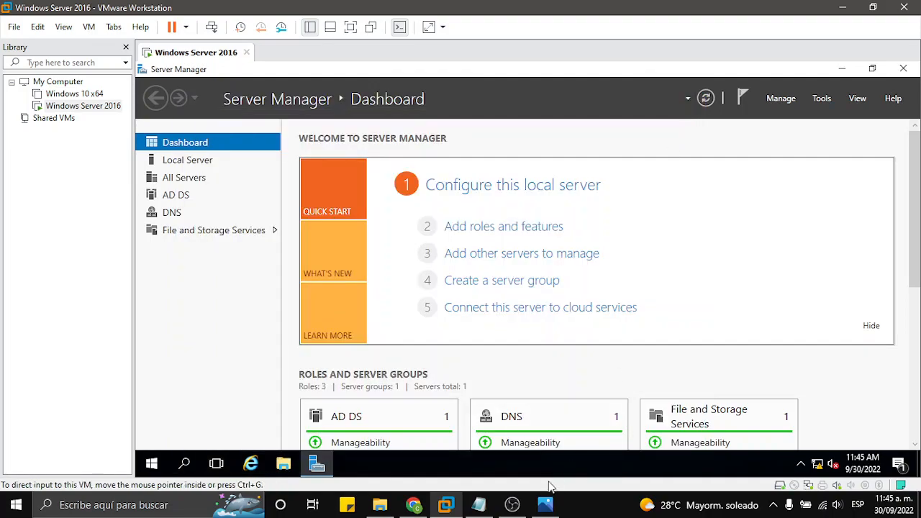
Review reference captures 4.1.PNG to 4.6.PNG on server selection, the Active Directory Domain Services role, features, installation progress and the Server Manager notification
click(544, 504)
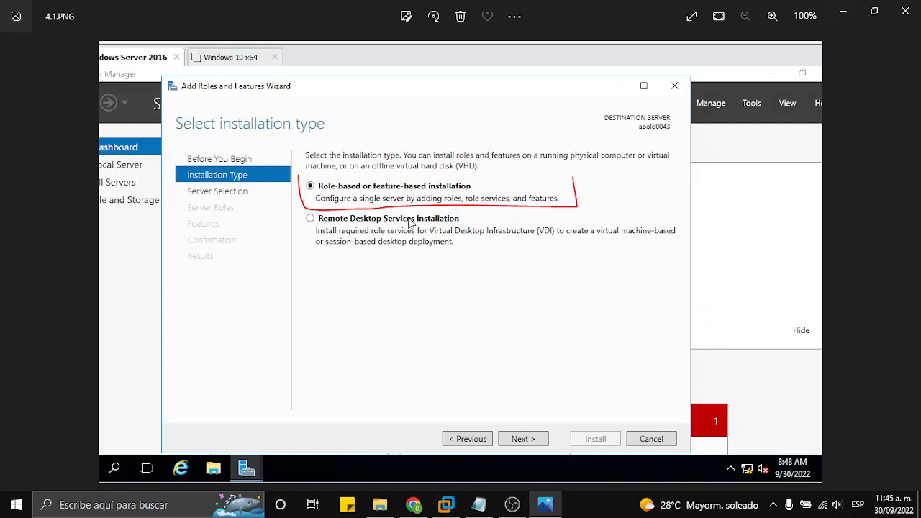
key(Right)
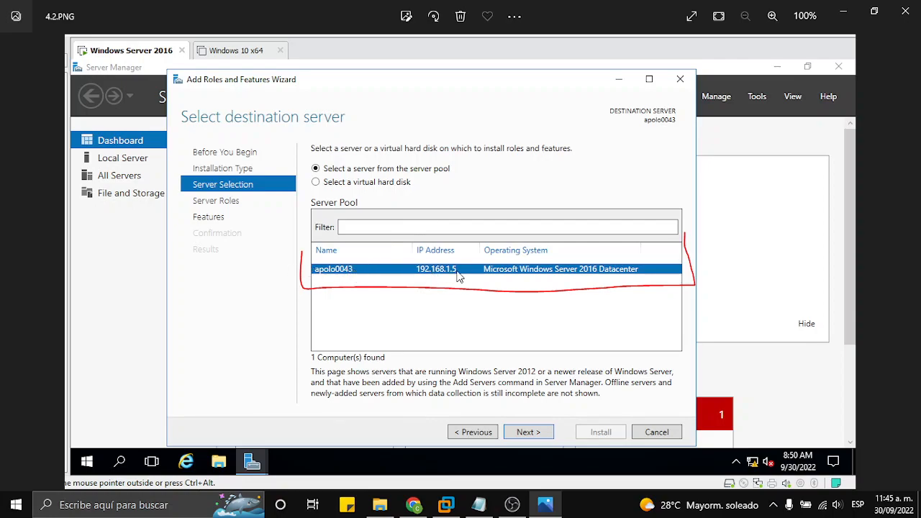
key(Right)
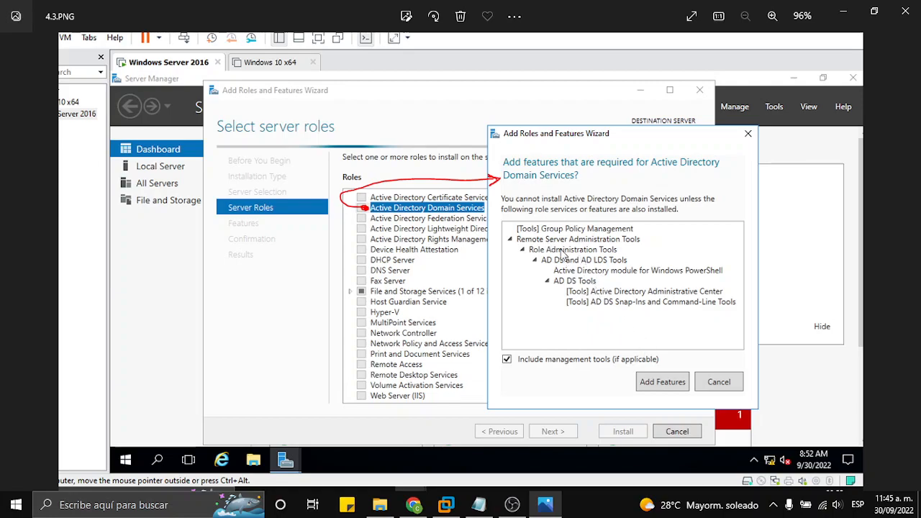
key(Right)
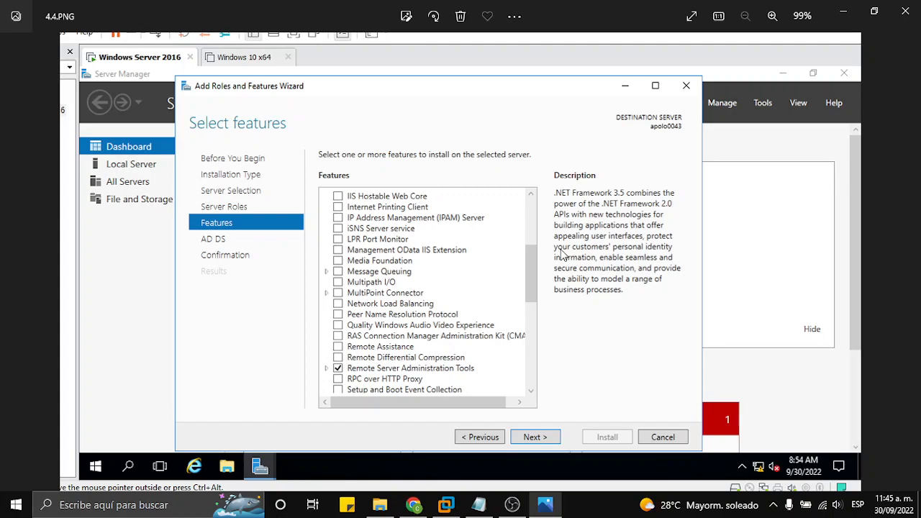
key(Right)
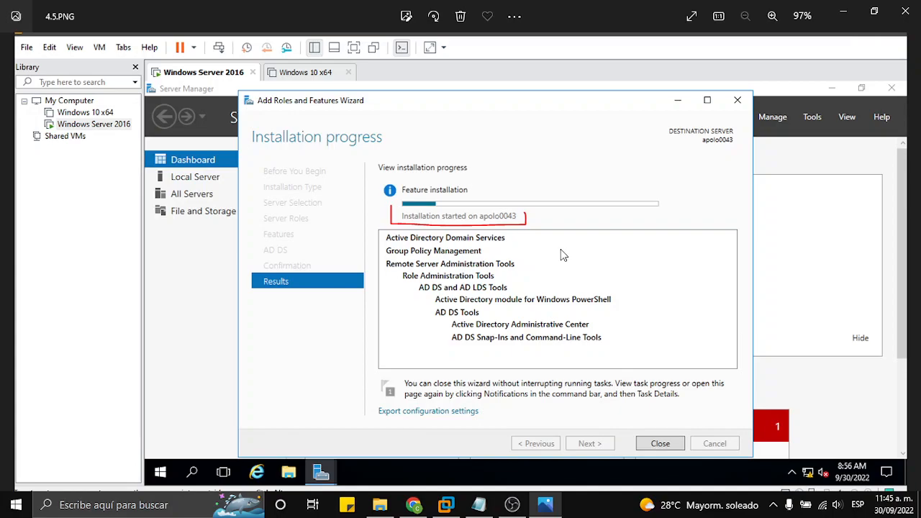
key(Right)
key(Left)
key(Right)
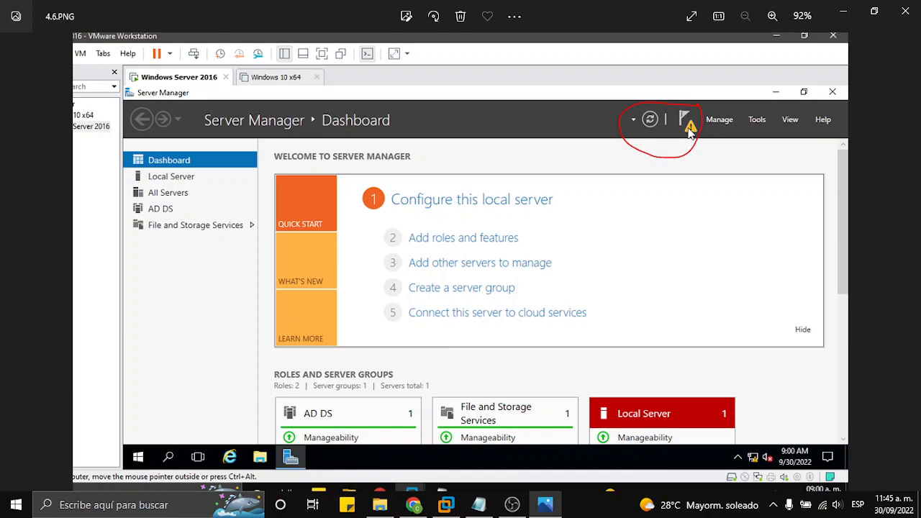
Review reference captures 5.PNG to 8.PNG on promoting the server, the new forest's root domain name and the AD DS paths
key(Right)
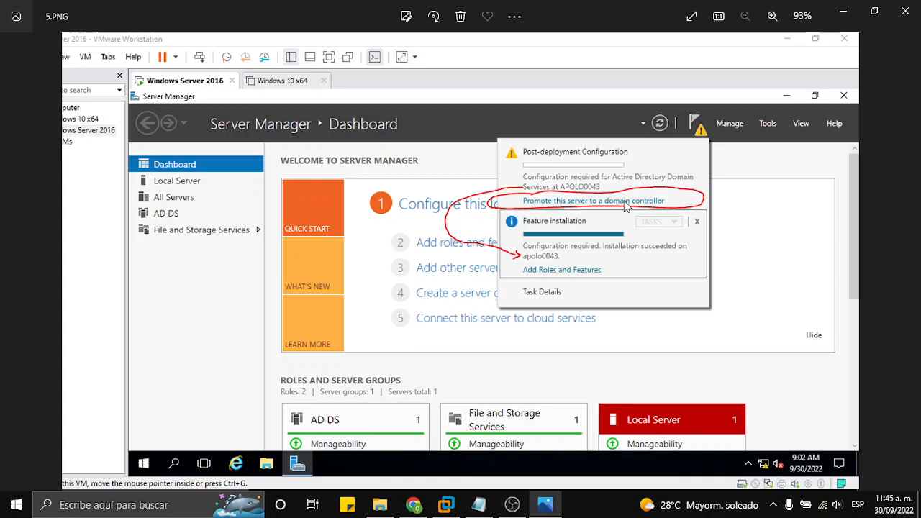
key(Right)
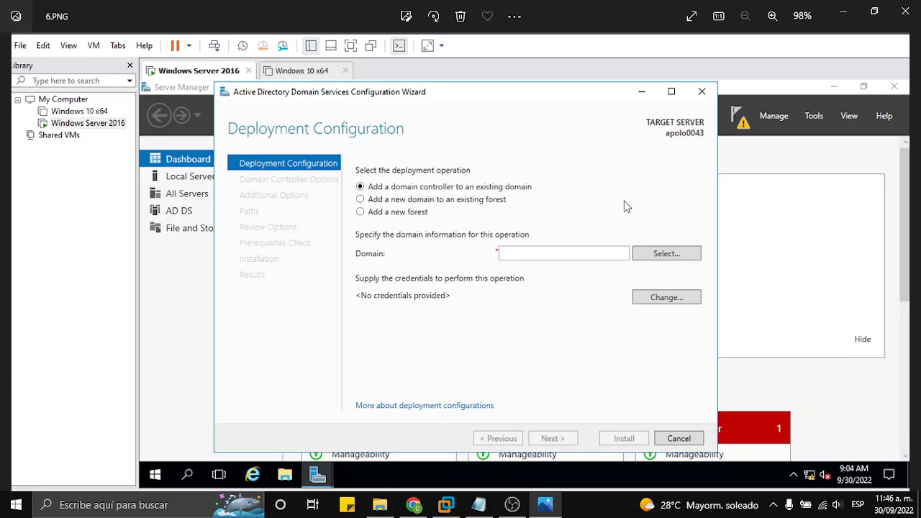
key(Right)
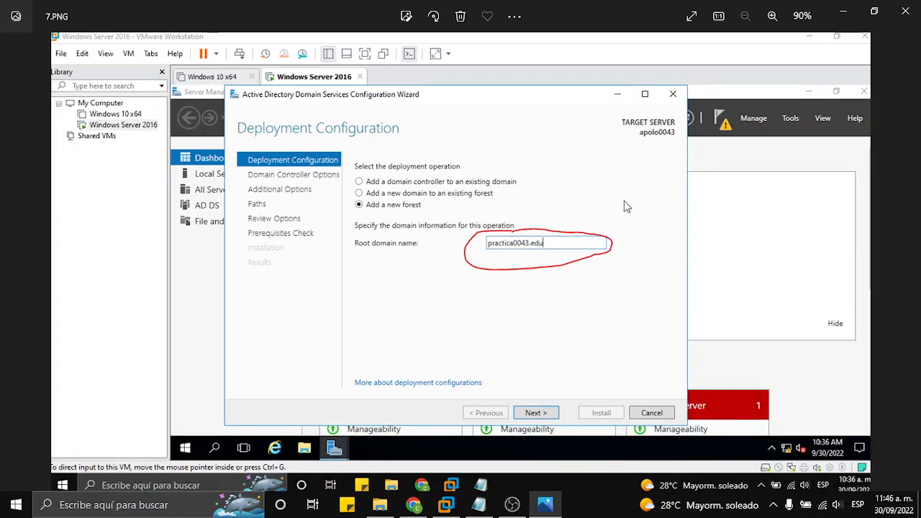
key(Right)
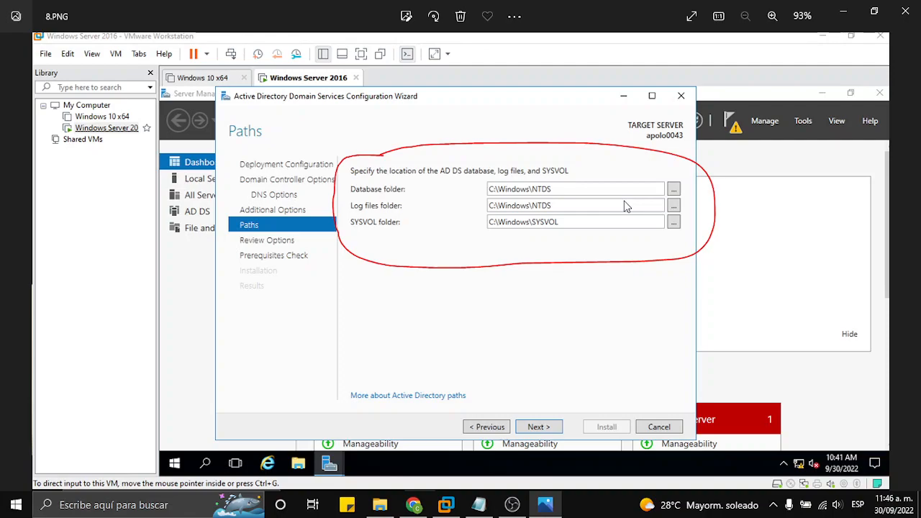
Return to the VM and examine the AD DS, DNS and File and Storage Services tiles on the Server Manager dashboard
click(848, 14)
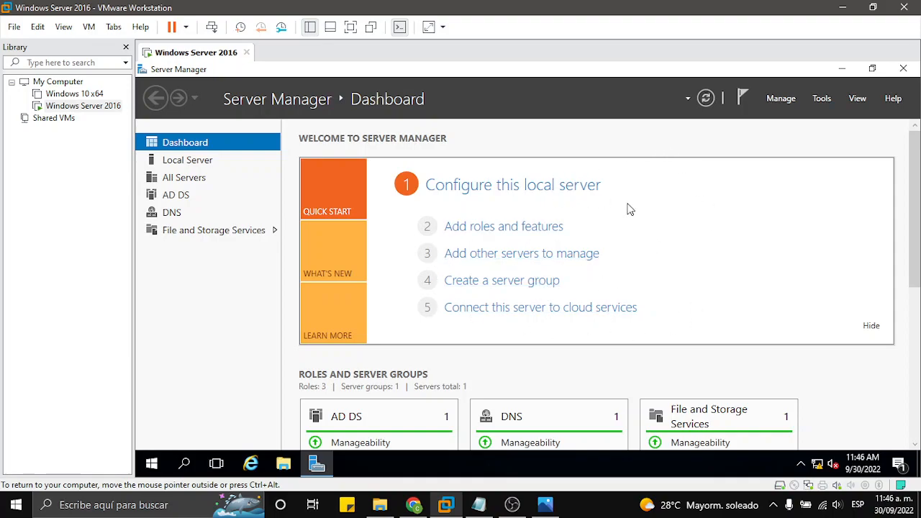
drag(908, 240, 901, 331)
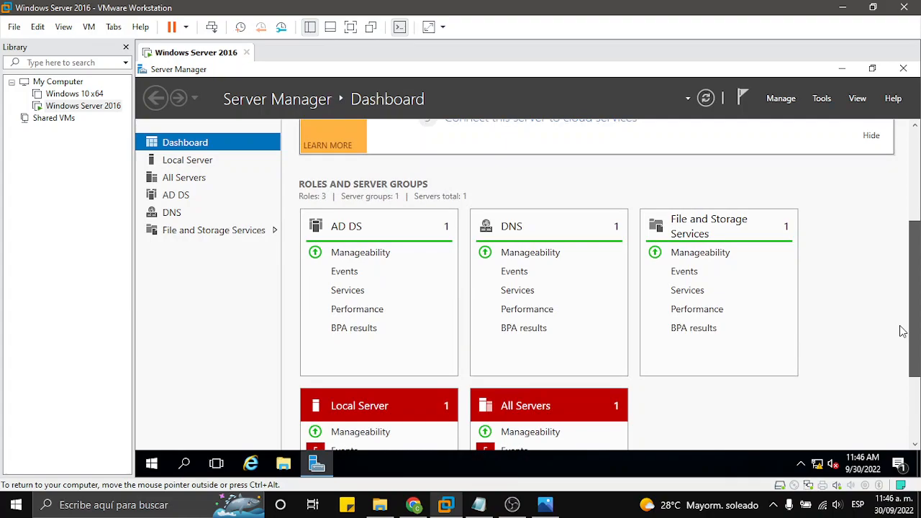
mouse_move(898, 331)
mouse_down()
mouse_move(895, 395)
mouse_move(890, 333)
mouse_up()
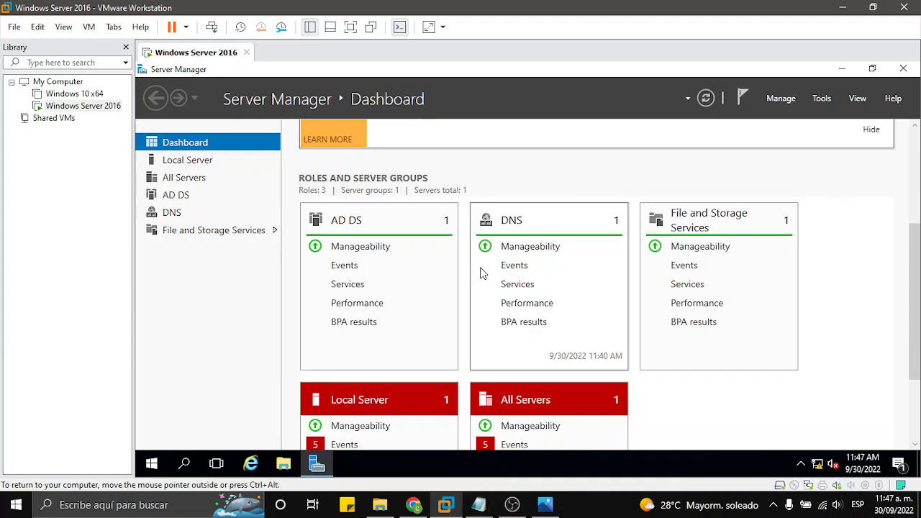
Recheck the root domain name in capture 7.PNG and the folder paths in 8.PNG, and return to the VM
click(545, 504)
key(Left)
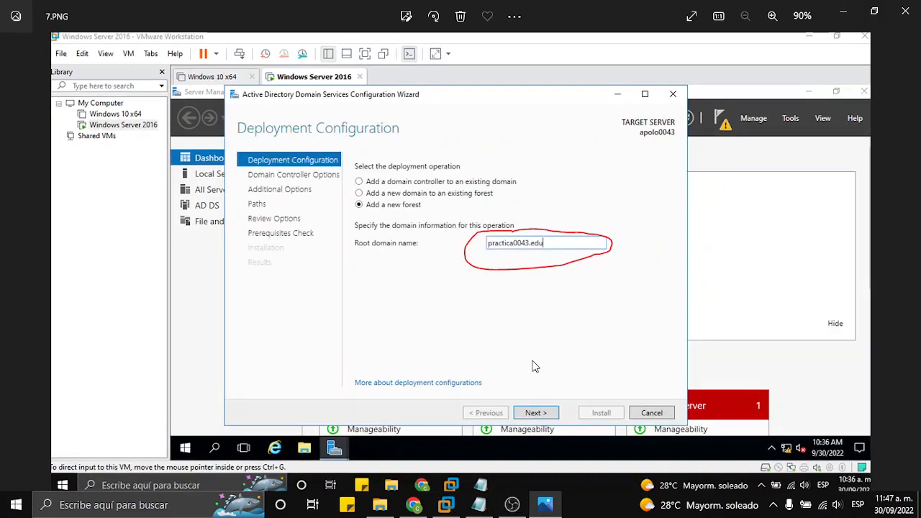
key(Left)
key(Right)
key(Right)
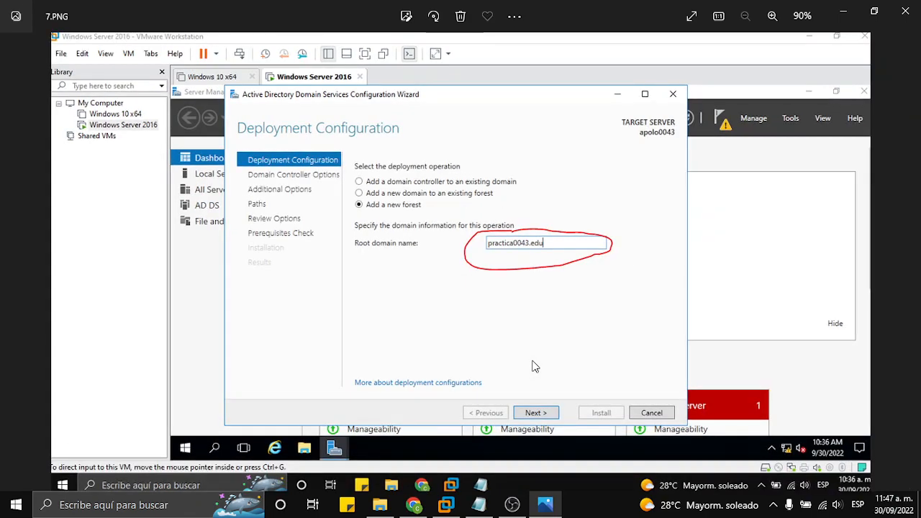
key(Right)
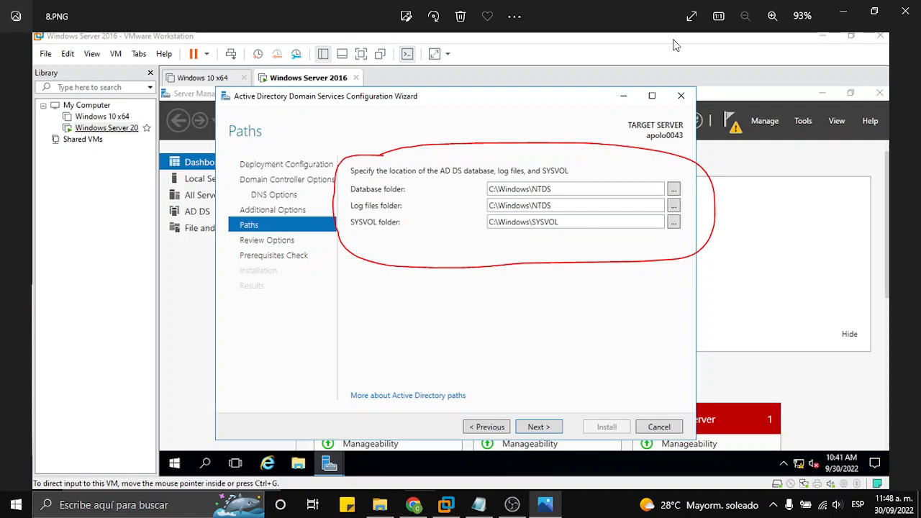
click(843, 11)
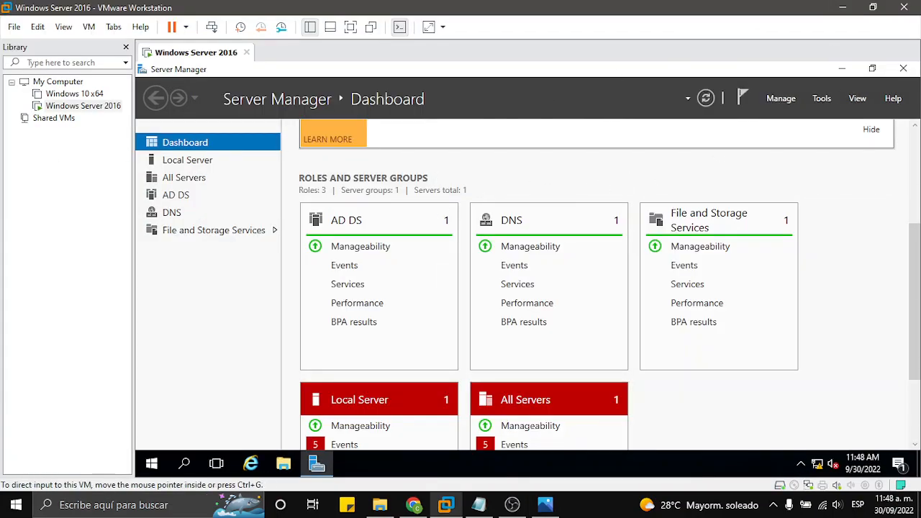
key(alt+Tab)
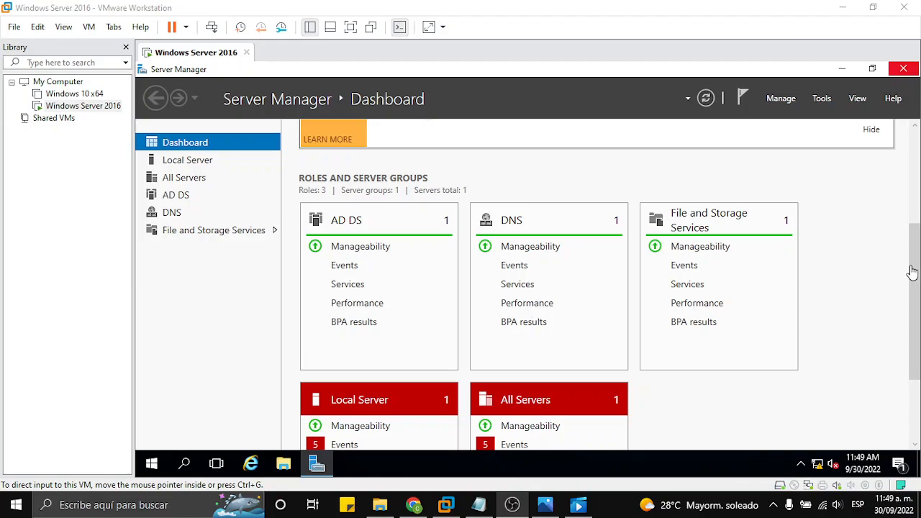
mouse_move(914, 273)
mouse_down()
mouse_move(914, 200)
mouse_move(913, 349)
mouse_move(914, 215)
mouse_move(914, 260)
mouse_up()
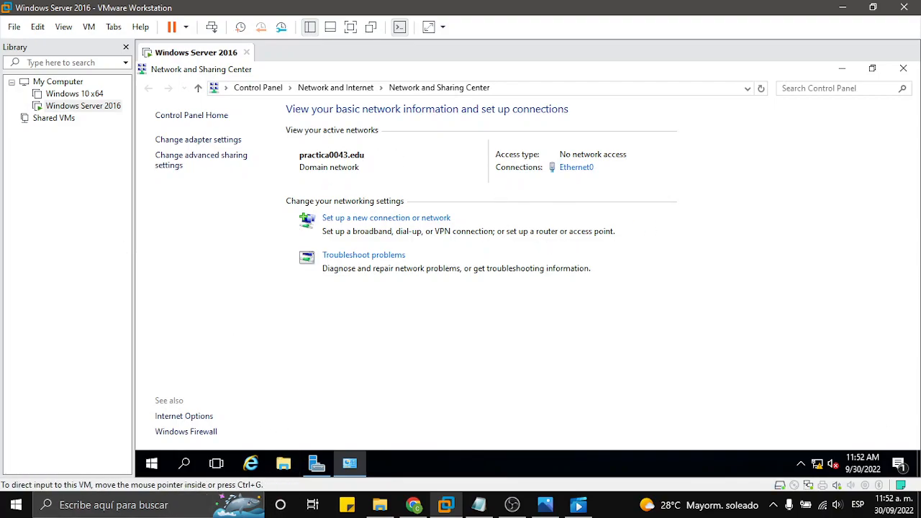
Compare the Ethernet0 IPv4 address, mask and DNS settings in the VM with reference capture 1.PNG
click(579, 505)
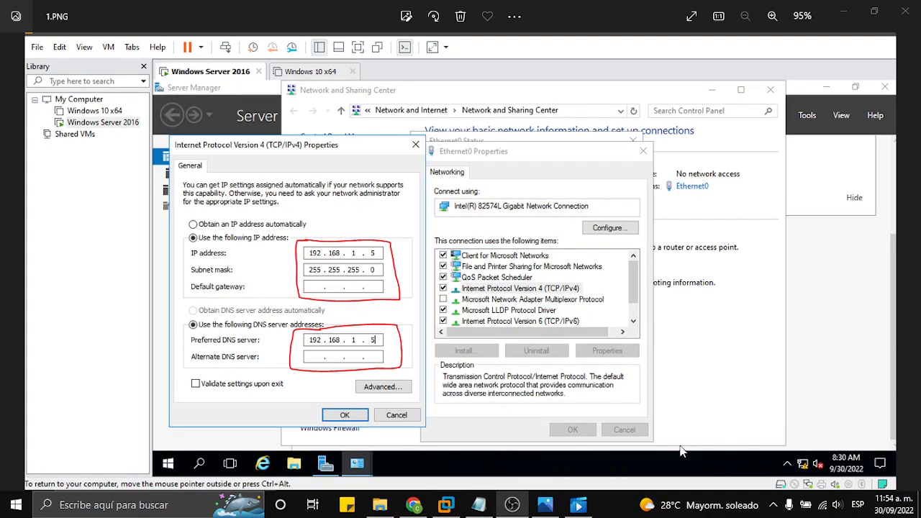
click(840, 13)
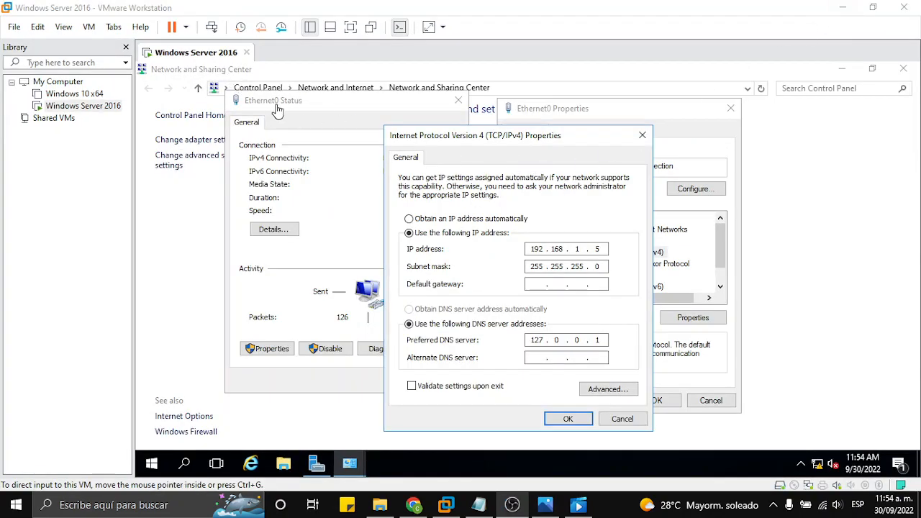
click(607, 113)
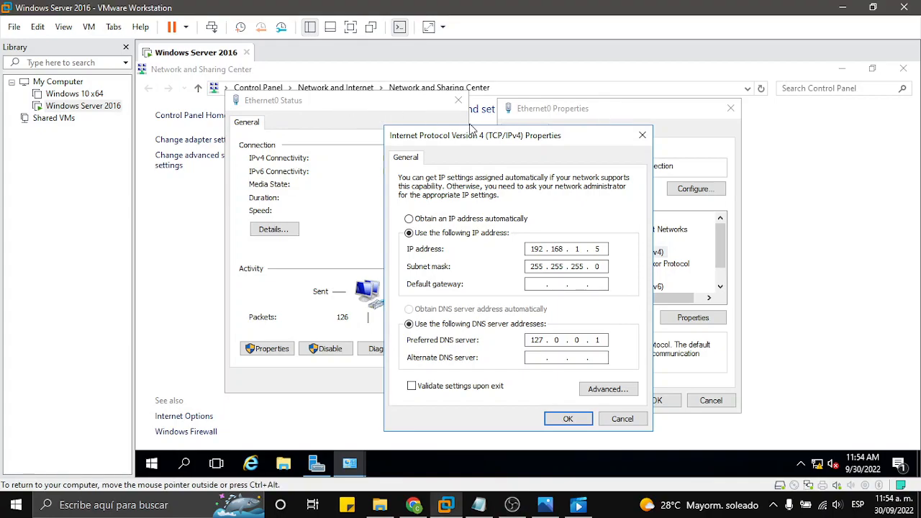
drag(553, 136, 331, 131)
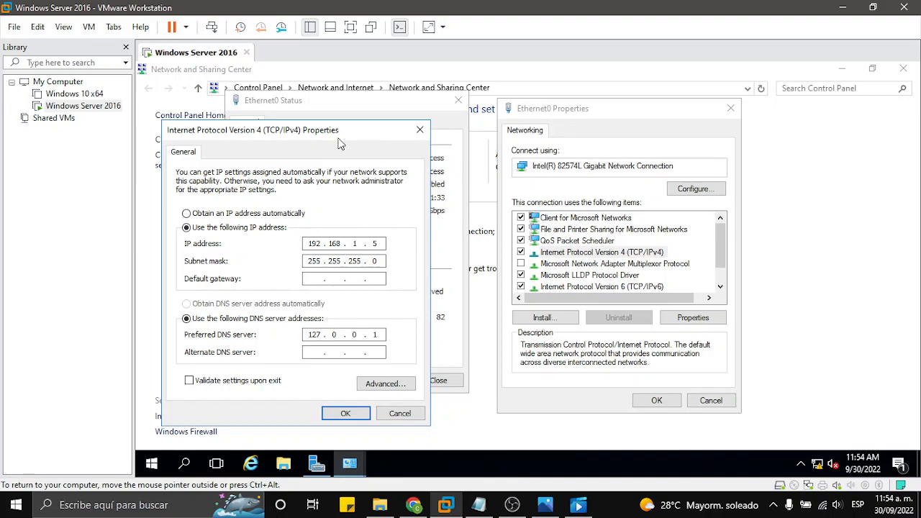
drag(333, 131, 485, 107)
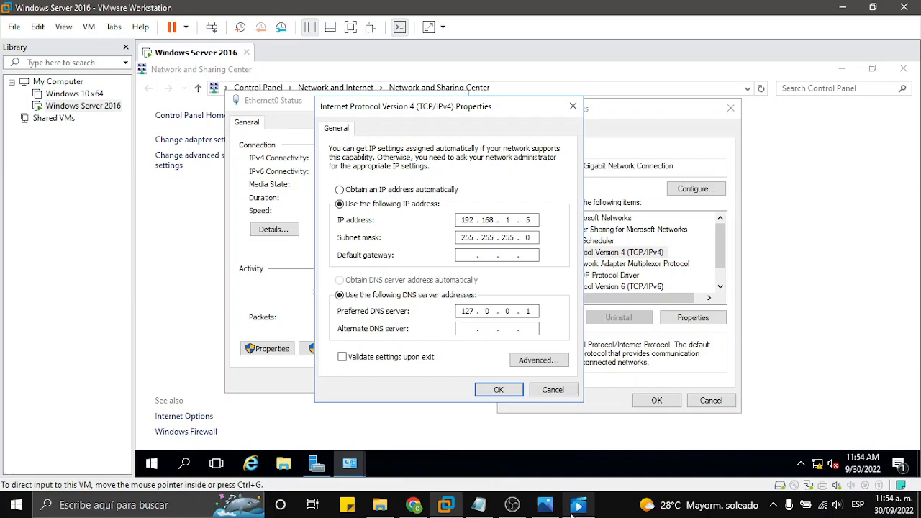
Check the DNS entry in capture 1.PNG and set Ethernet0's preferred DNS server to 192.168.1.5
click(568, 506)
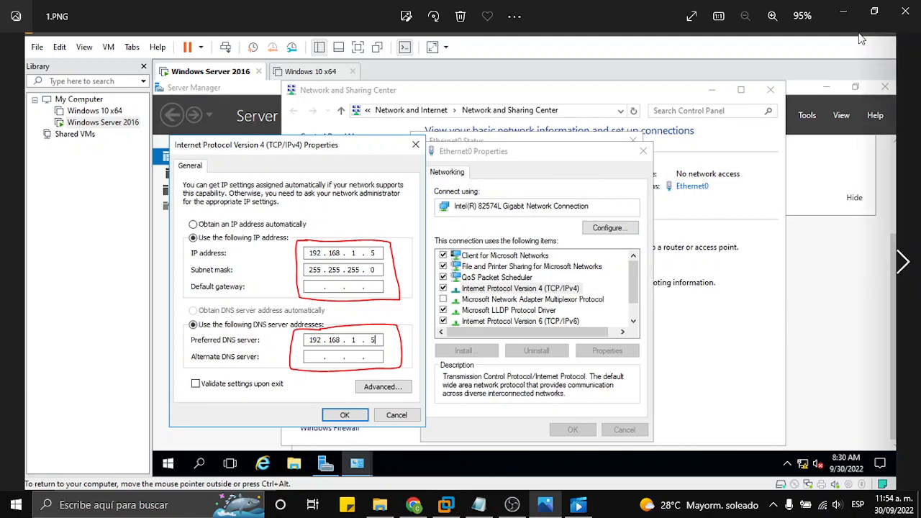
click(843, 15)
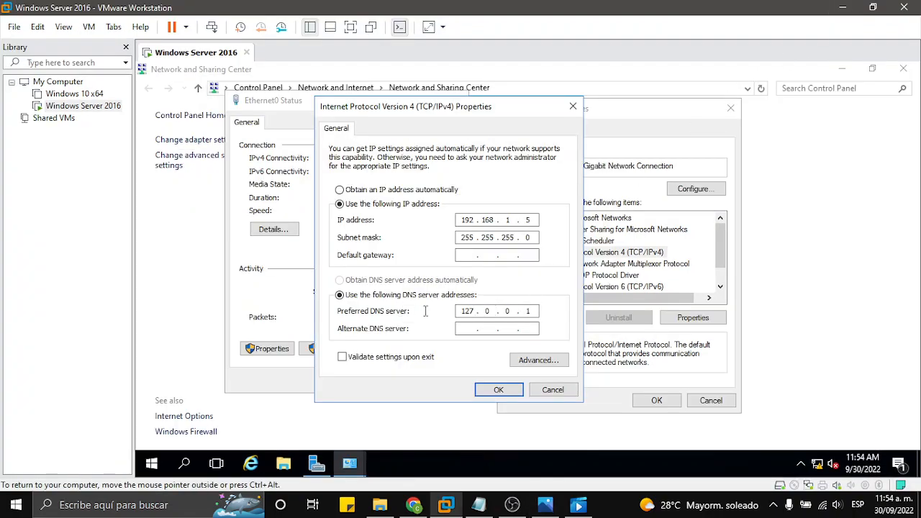
double_click(464, 310)
click(535, 310)
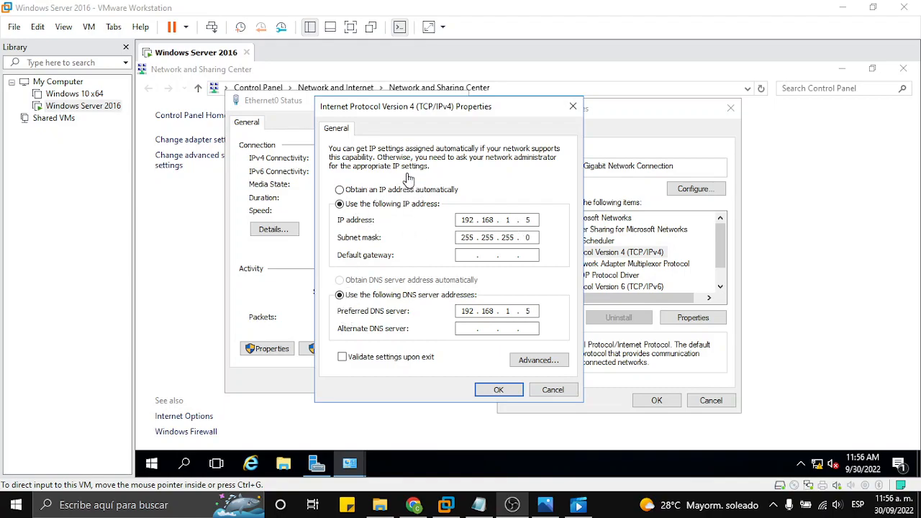
Look at the Add Roles and Features Wizard's first page, close it, and review the role tiles on the Server Manager dashboard
click(322, 467)
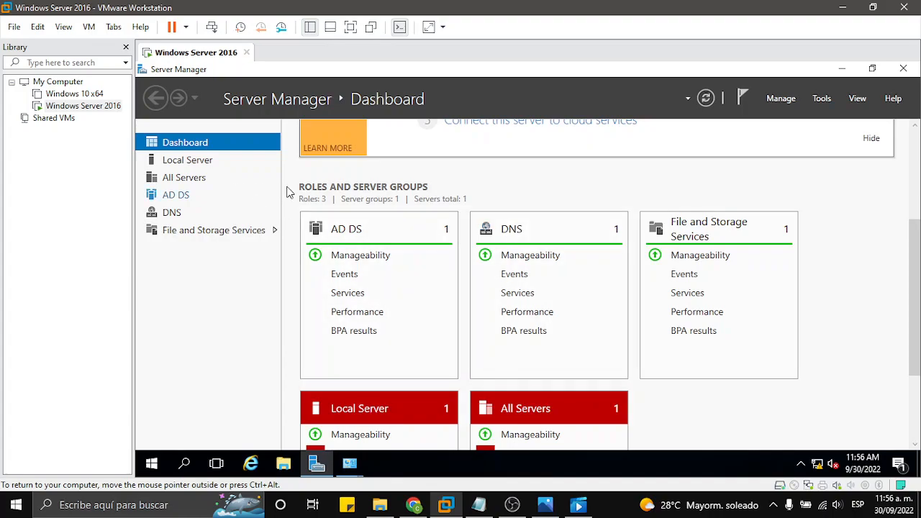
scroll(482, 234, up, 3)
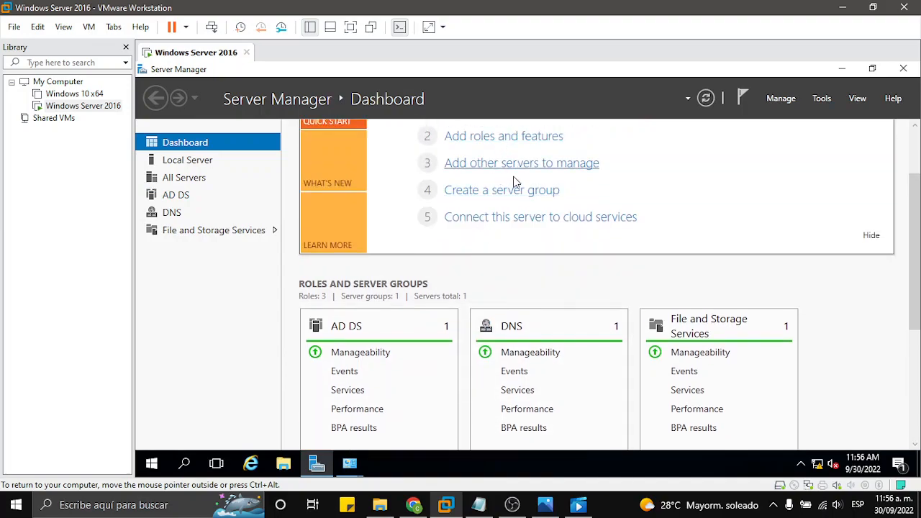
click(502, 137)
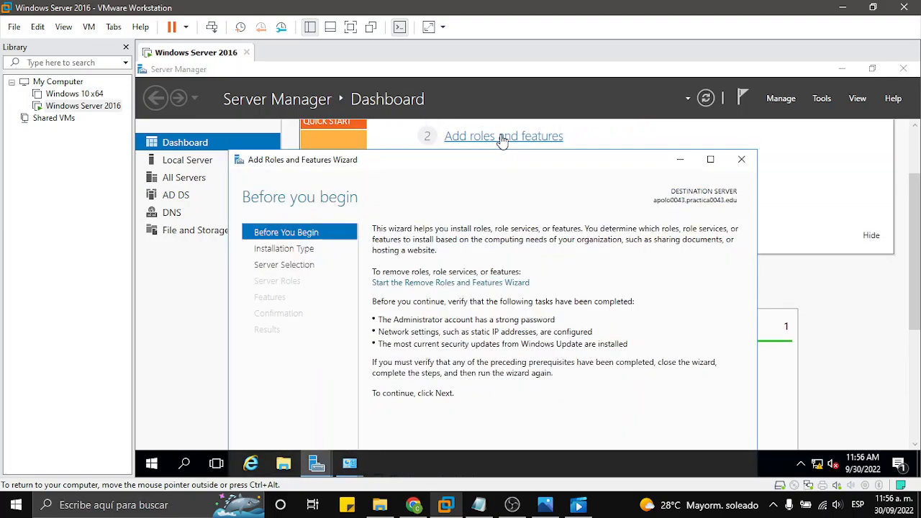
click(741, 159)
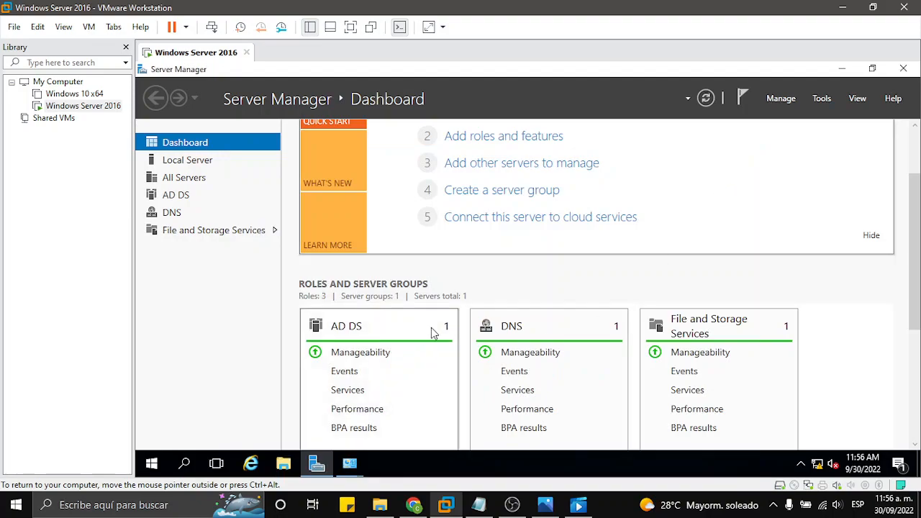
scroll(432, 332, down, 5)
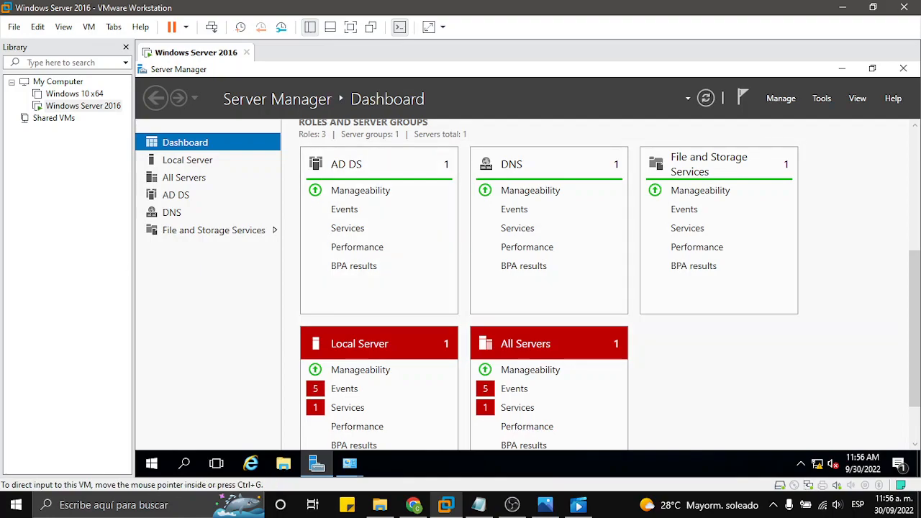
click(513, 505)
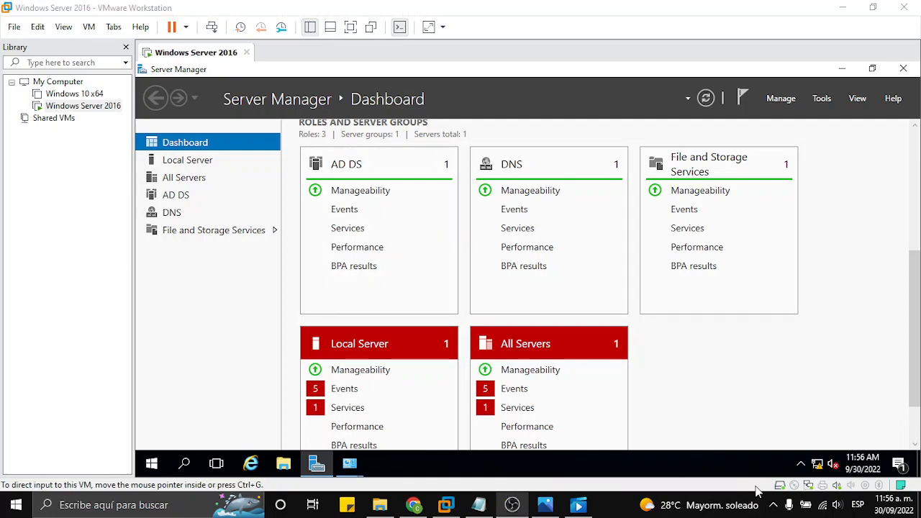
Return to the open IPv4 Properties dialog and accept the new preferred DNS server setting
click(348, 465)
click(422, 404)
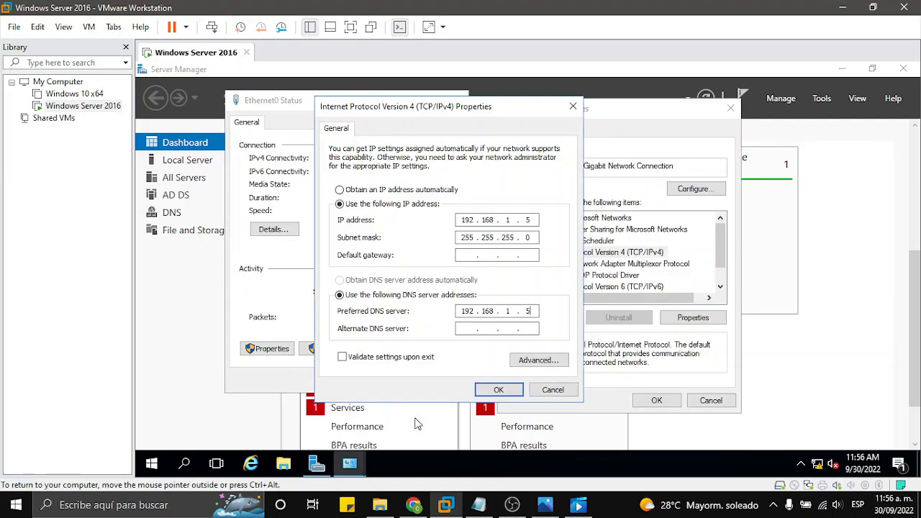
click(498, 389)
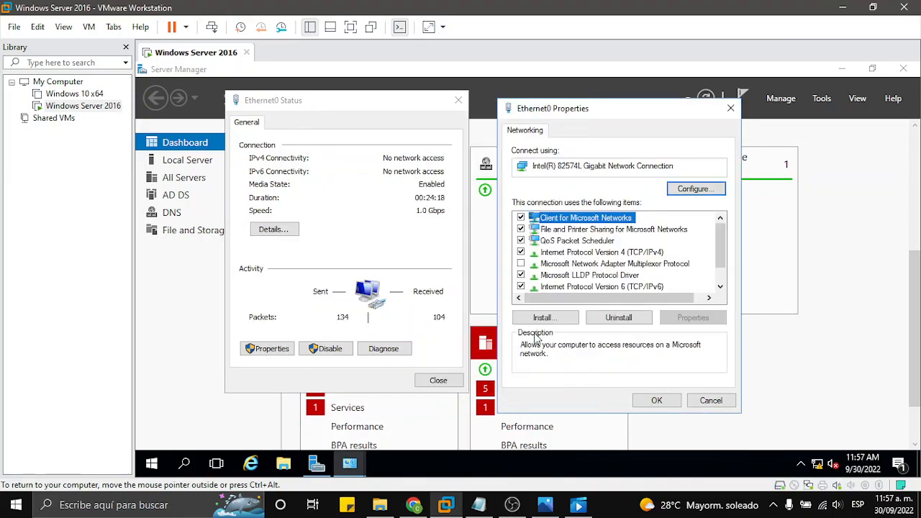
Reopen Ethernet0's IPv4 properties to verify the preferred DNS server, and close the IPv4, Properties and Status dialogs with the settings accepted
double_click(620, 257)
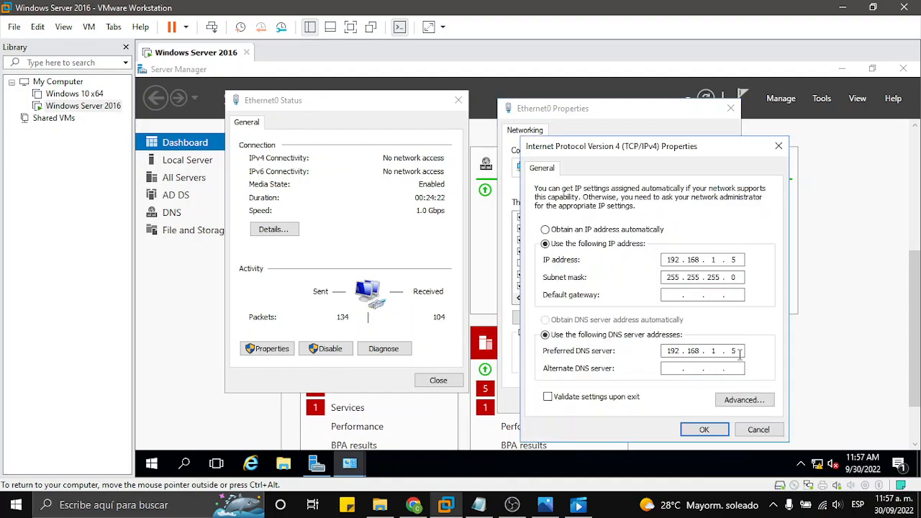
click(717, 434)
click(656, 400)
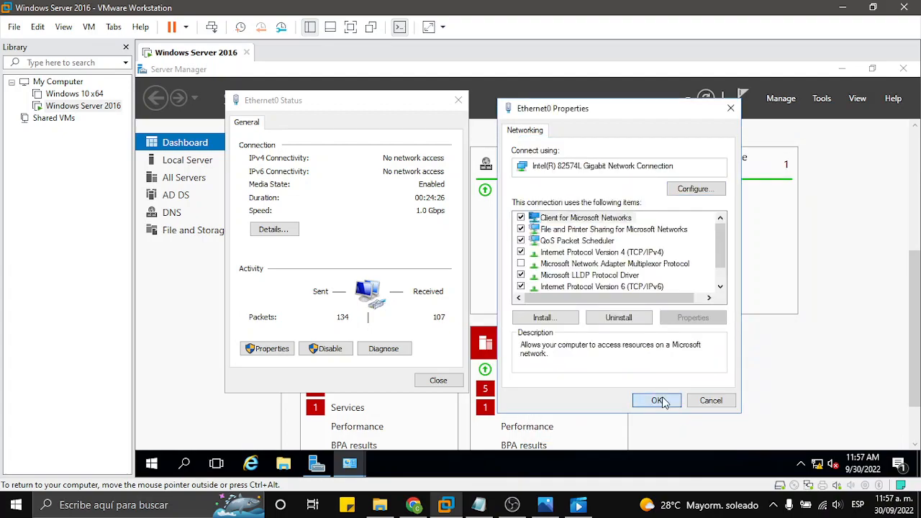
click(438, 379)
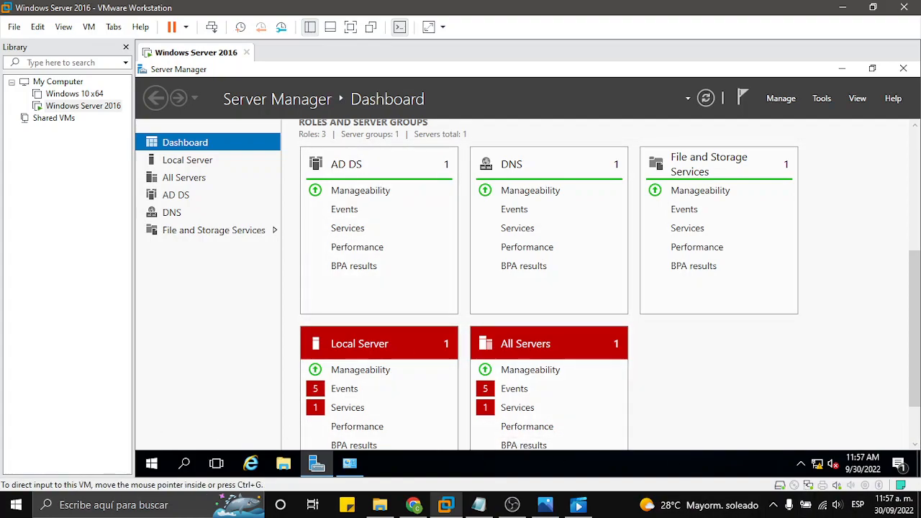
Open the DNS management console from Server Manager's administrative tools
key(alt+Tab)
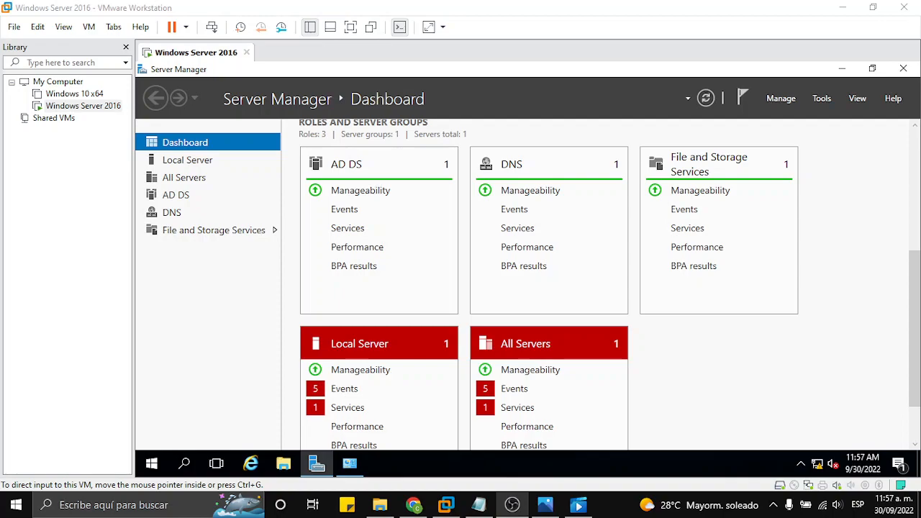
click(823, 100)
click(824, 99)
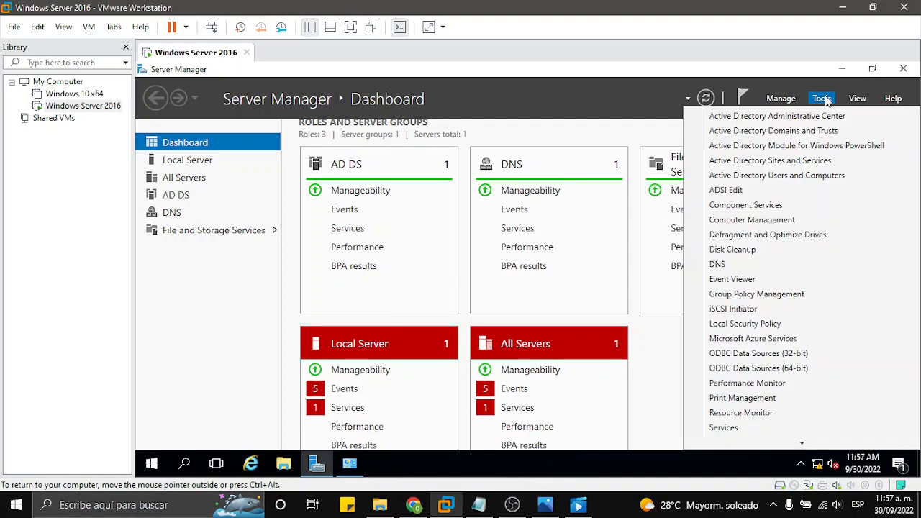
click(736, 266)
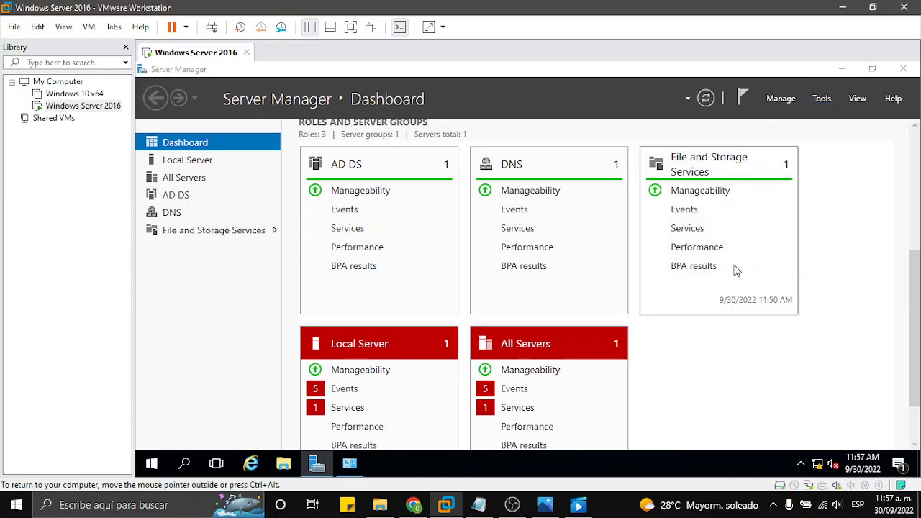